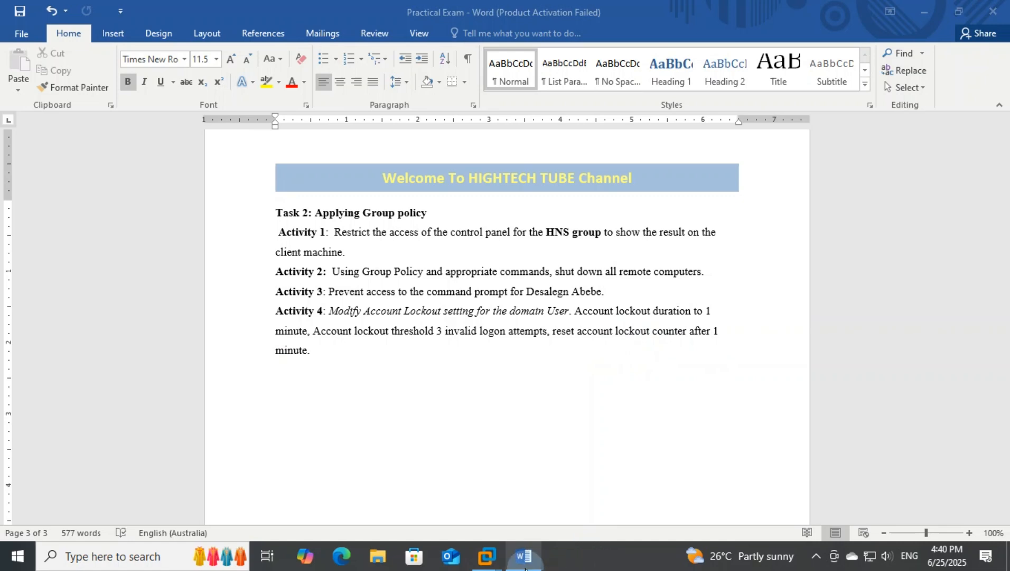
Step: Switch to the Server 2012 virtual machine in VMware Workstation and open Group Policy Management from Server Manager
mouse_move(486, 558)
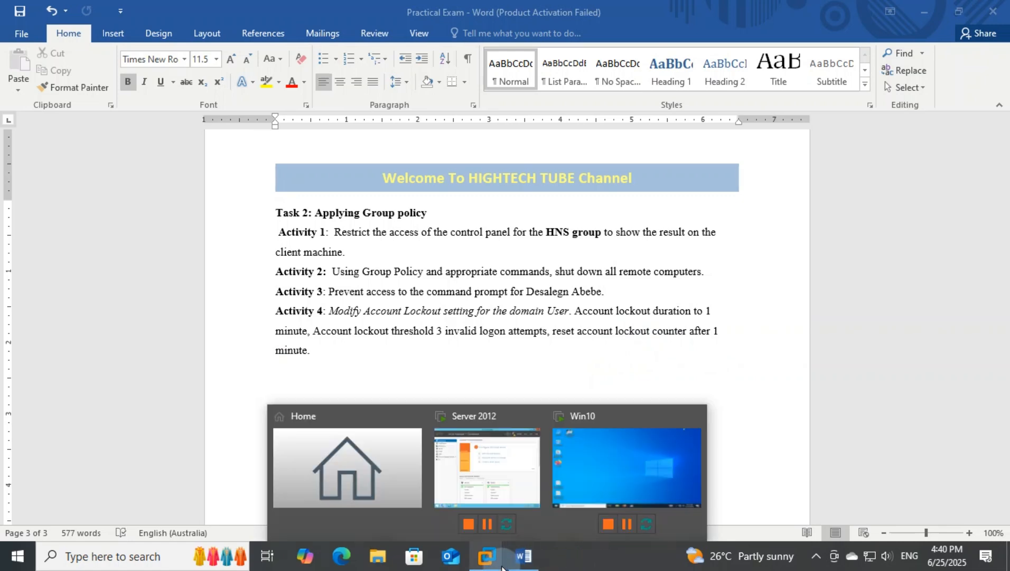
left_click(508, 490)
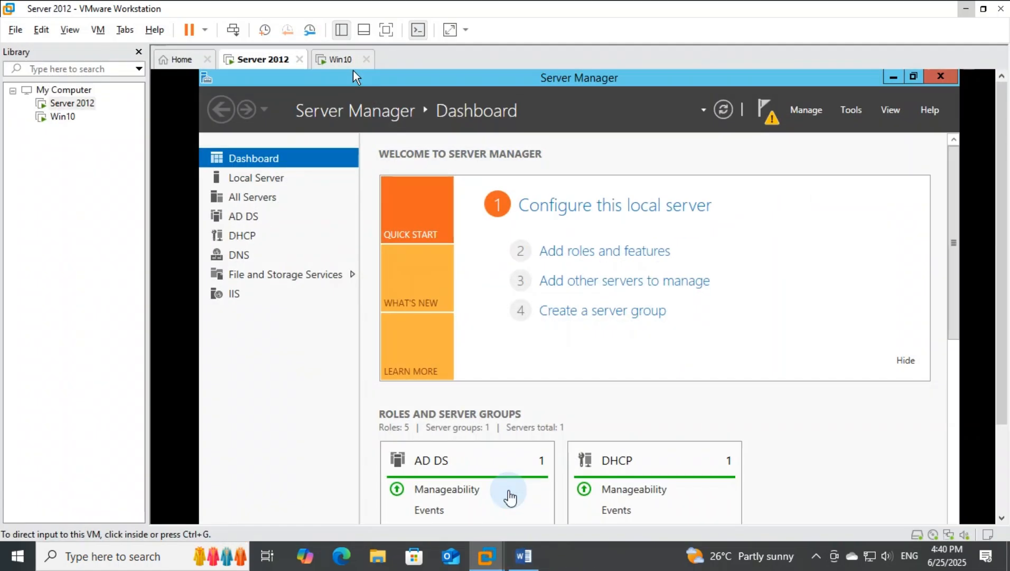
left_click(523, 556)
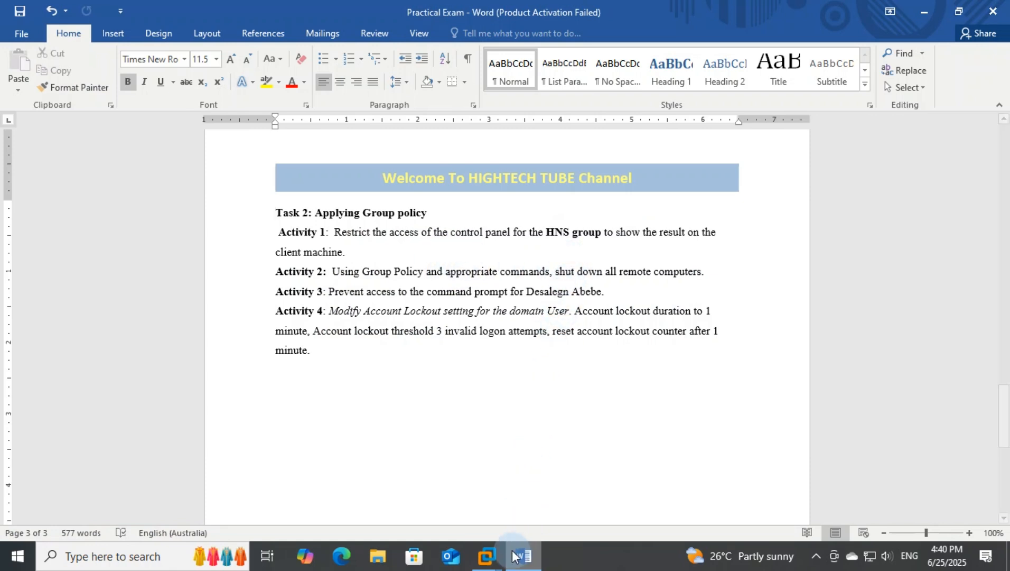
mouse_move(486, 556)
left_click(510, 489)
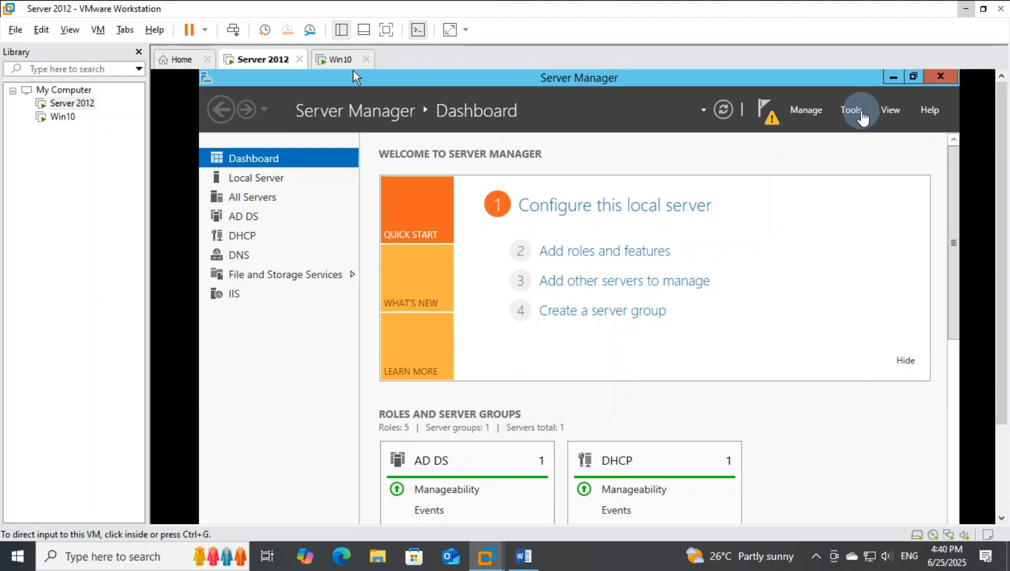
left_click(862, 110)
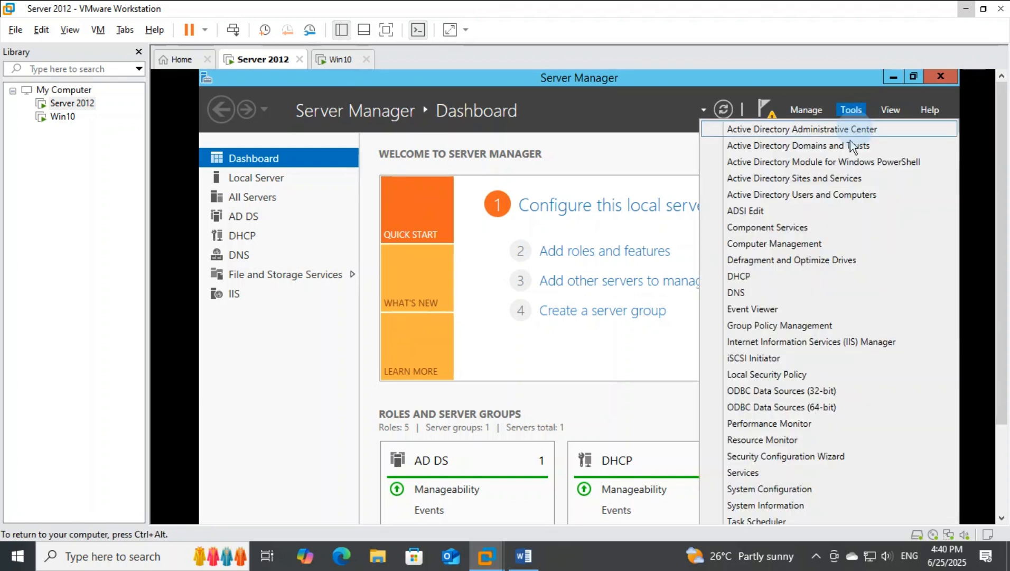
left_click(825, 326)
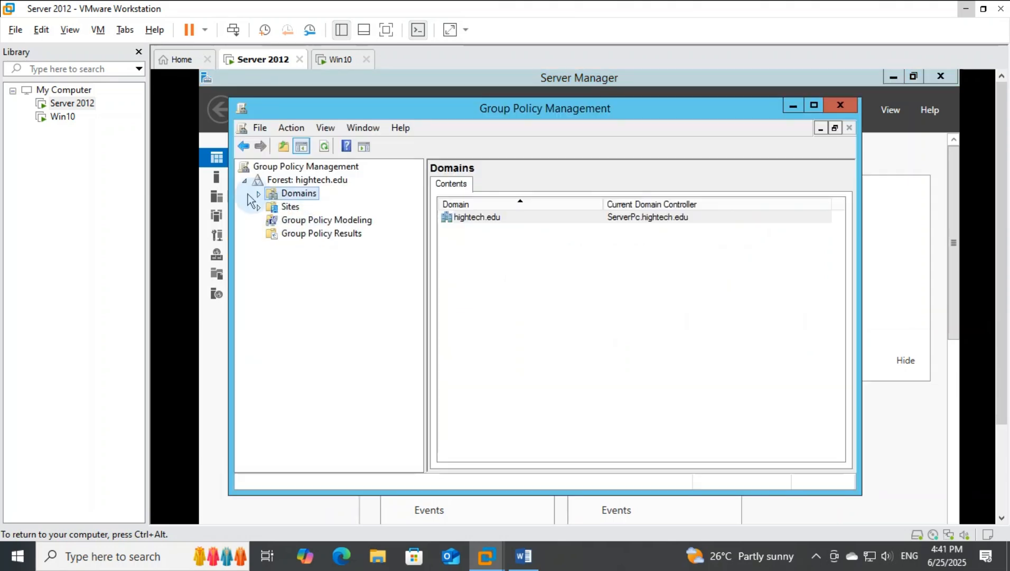
Step: Create a GPO named Prevent Control Panel in the hightech.edu domain and link it there
left_click(258, 195)
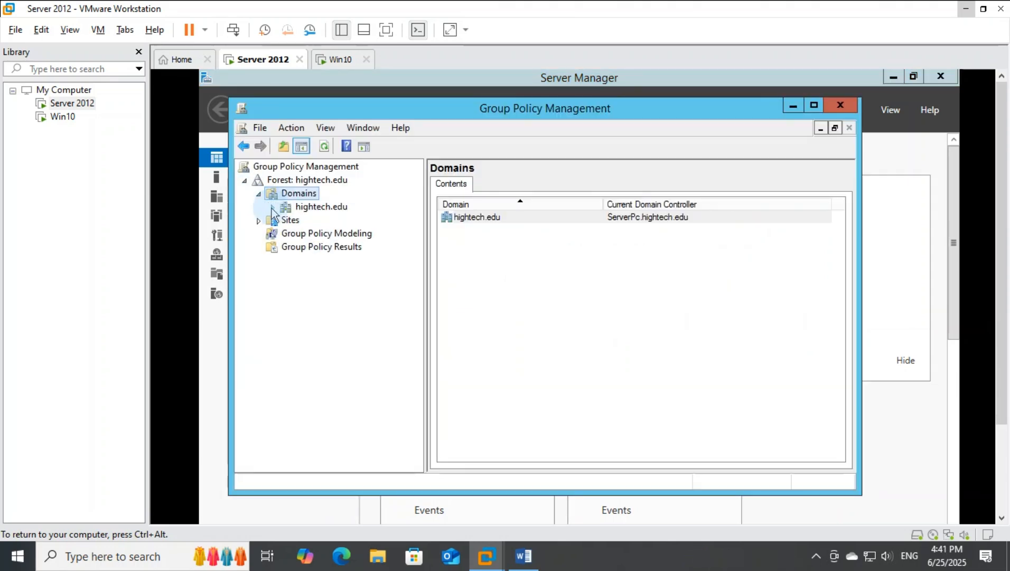
left_click(273, 207)
left_click(316, 207)
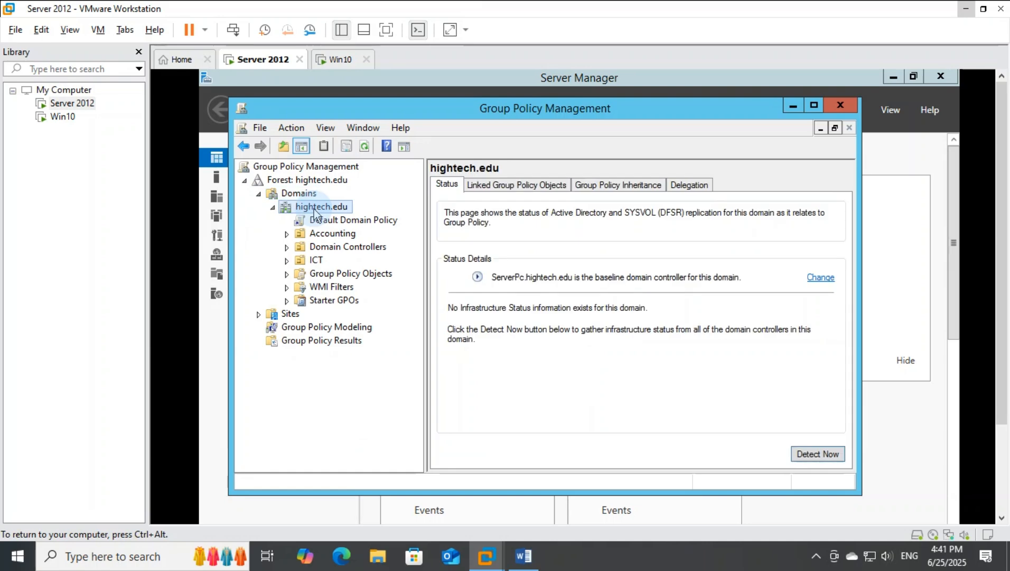
right_click(315, 214)
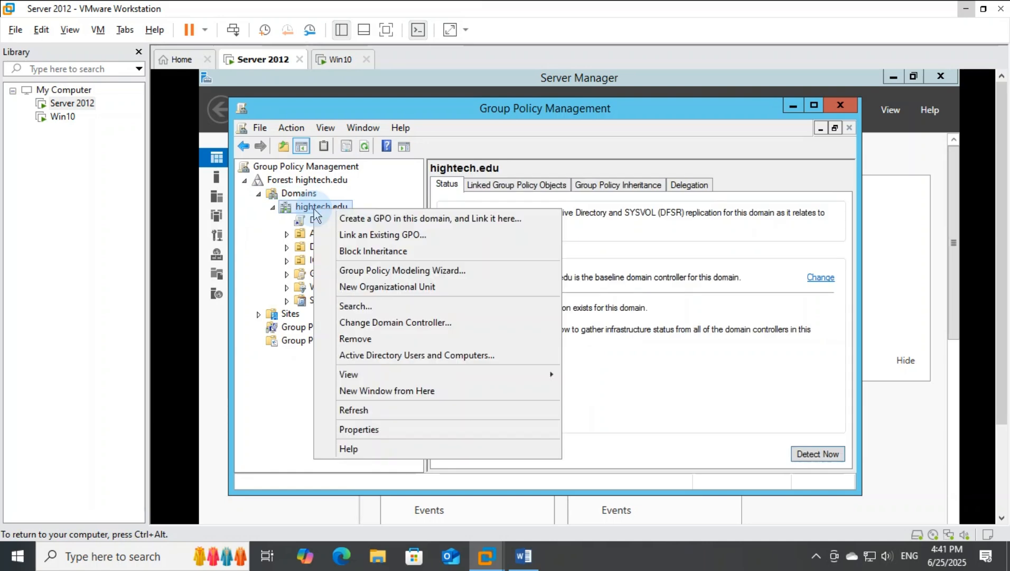
left_click(387, 222)
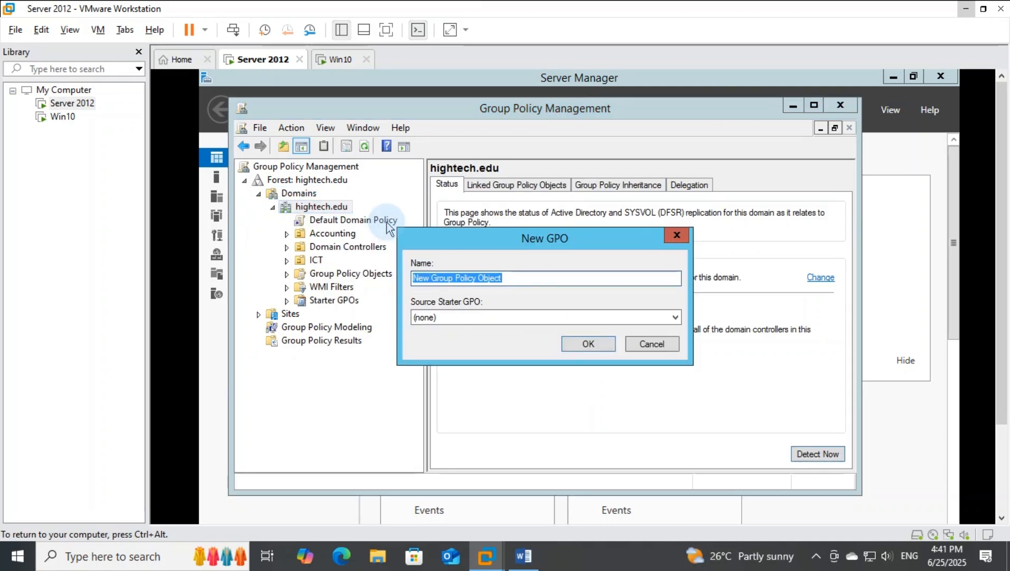
type("Pre")
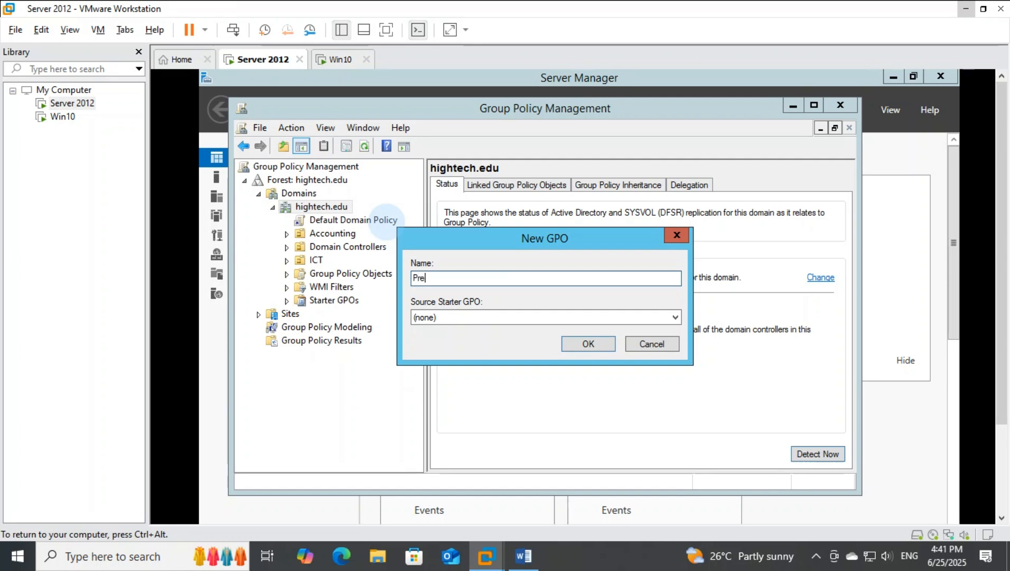
type("vent")
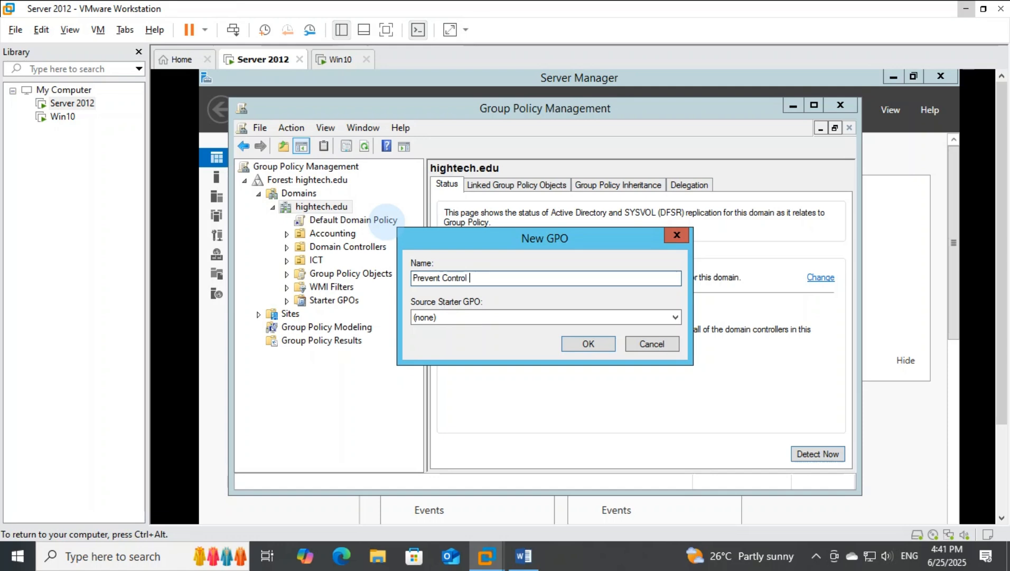
type("Control Panel")
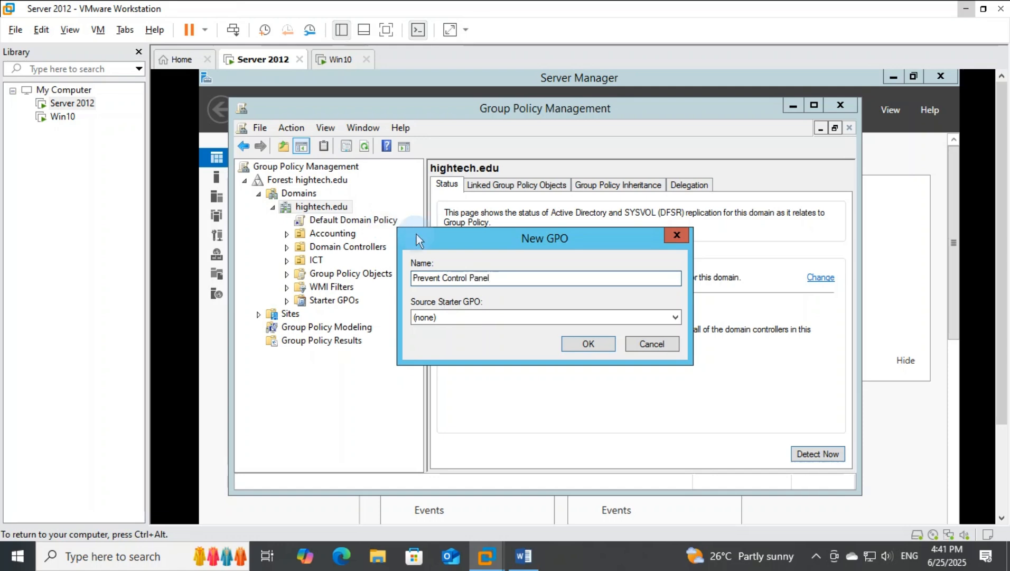
left_click(592, 342)
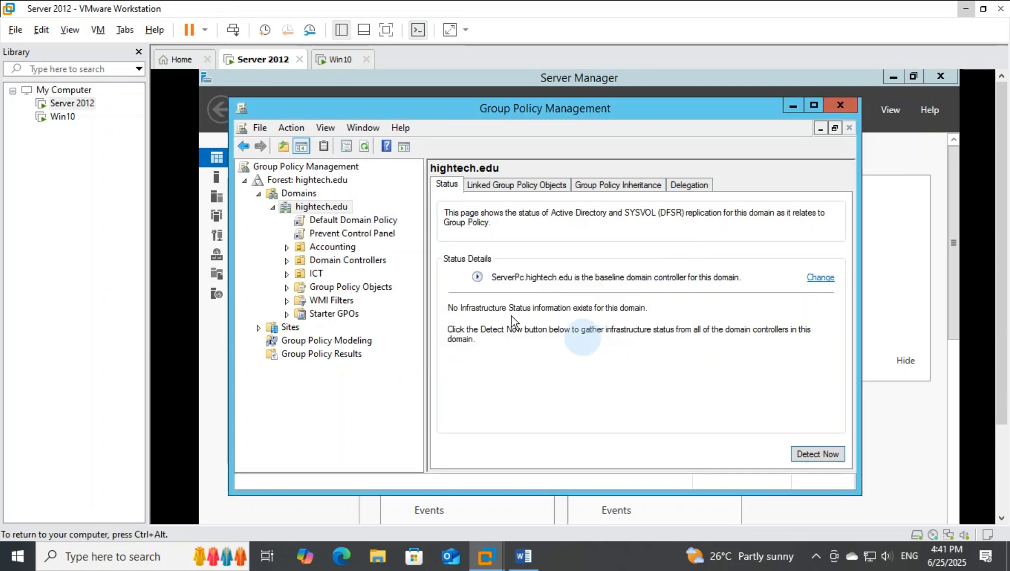
Step: Remove Authenticated Users from the security filtering of the Prevent Control Panel GPO
left_click(329, 233)
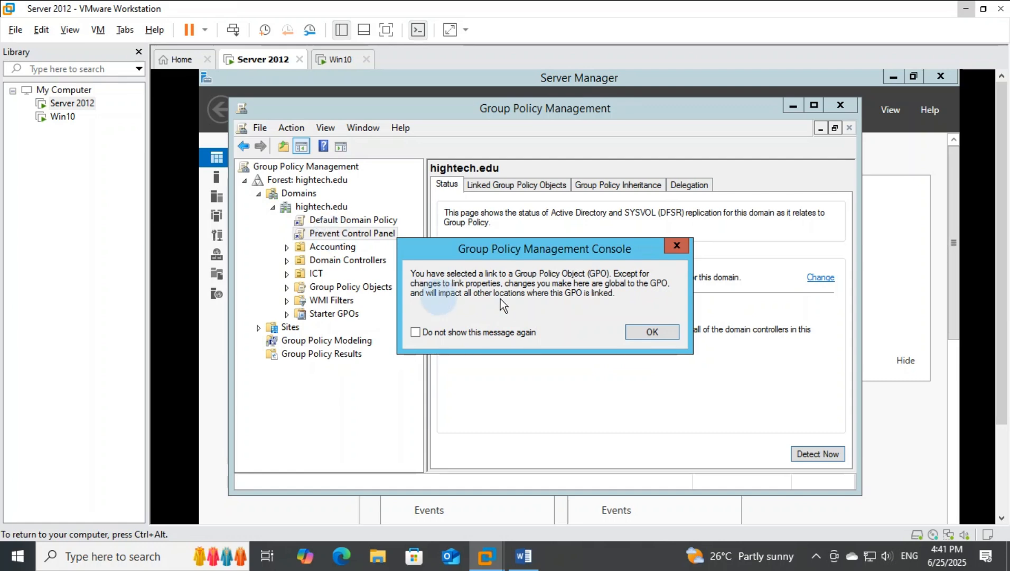
left_click(677, 245)
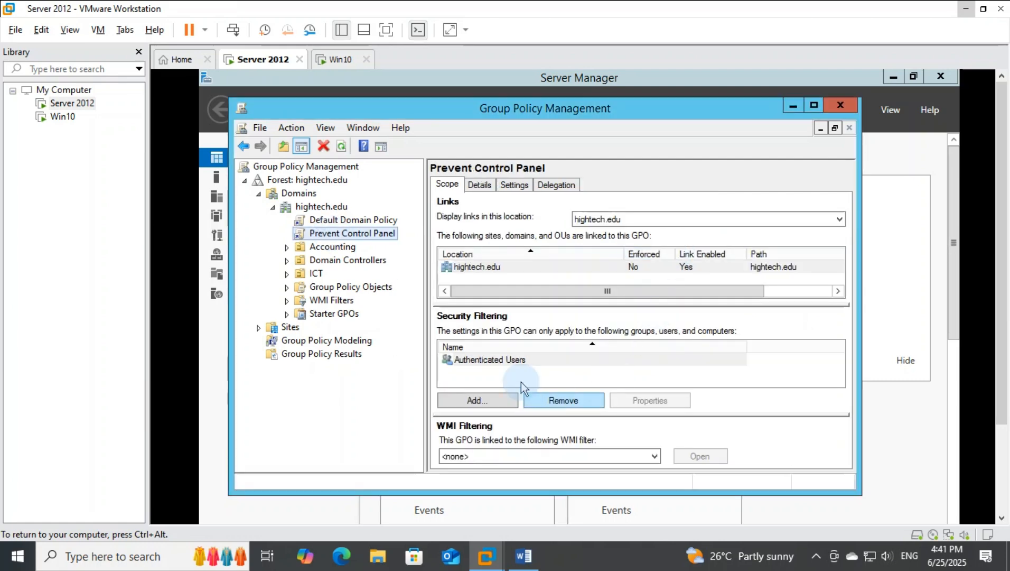
left_click(513, 364)
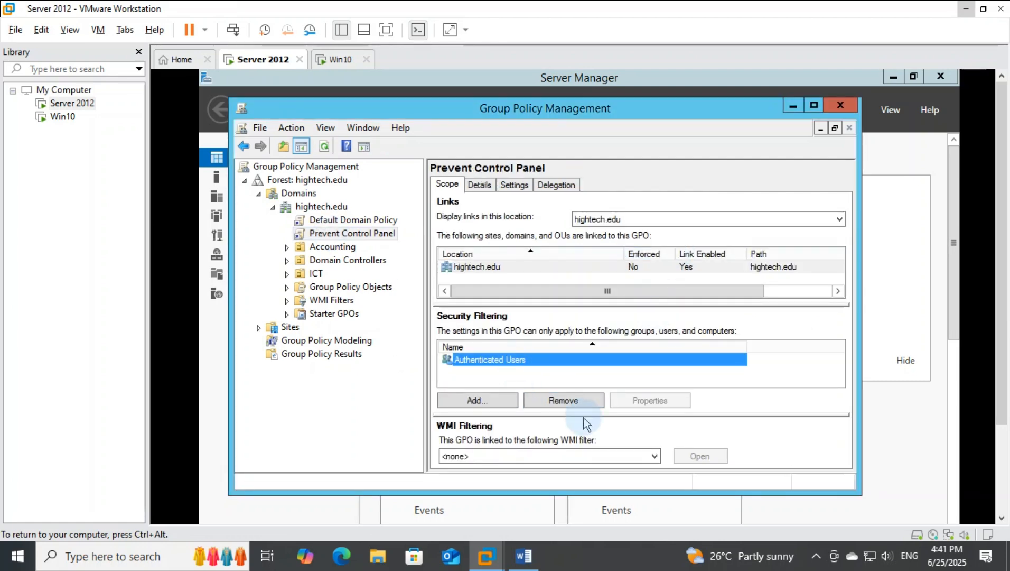
left_click(559, 401)
left_click(573, 335)
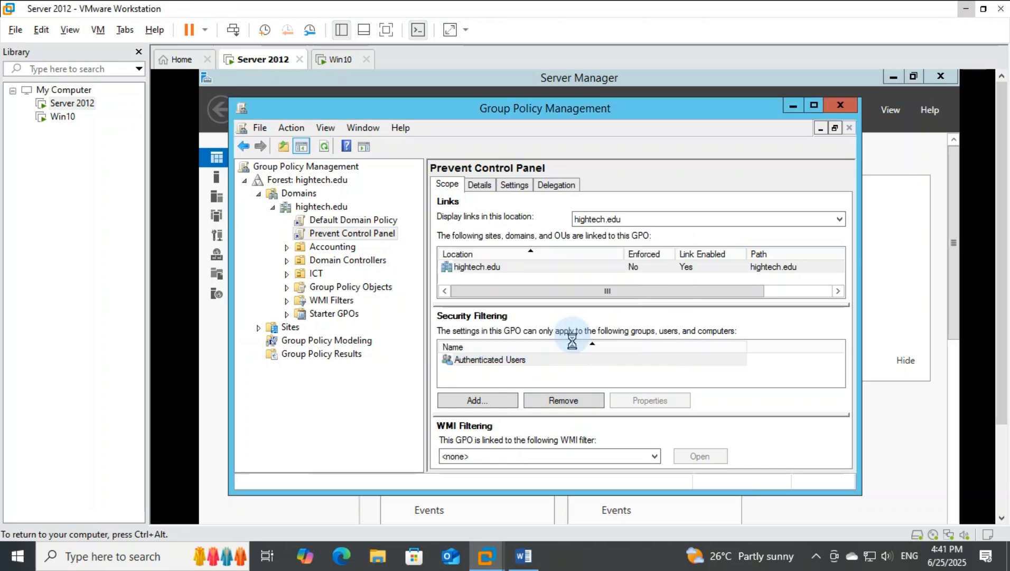
Step: Add the HNS group to the security filtering of the Prevent Control Panel GPO
left_click(500, 399)
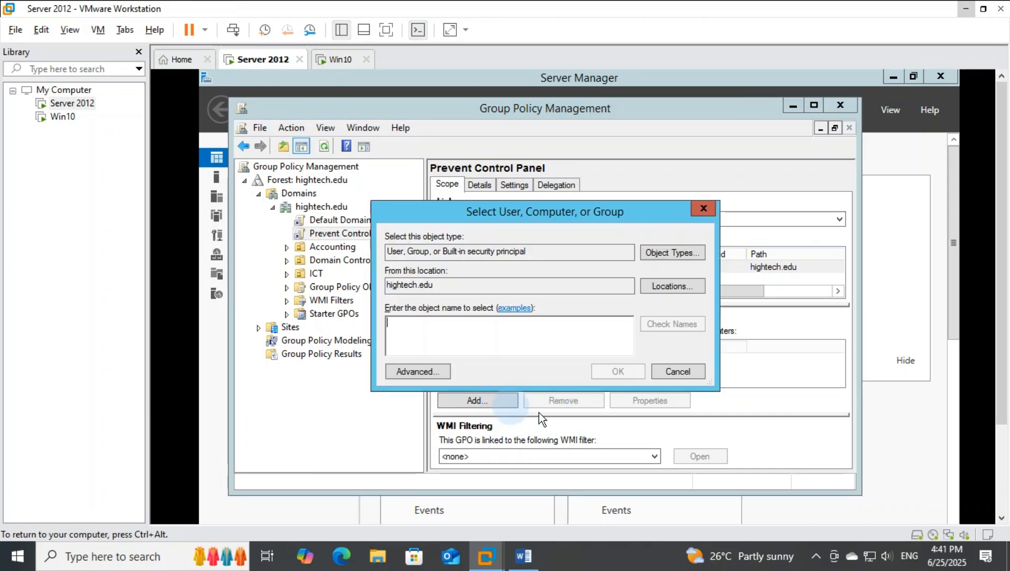
left_click(425, 327)
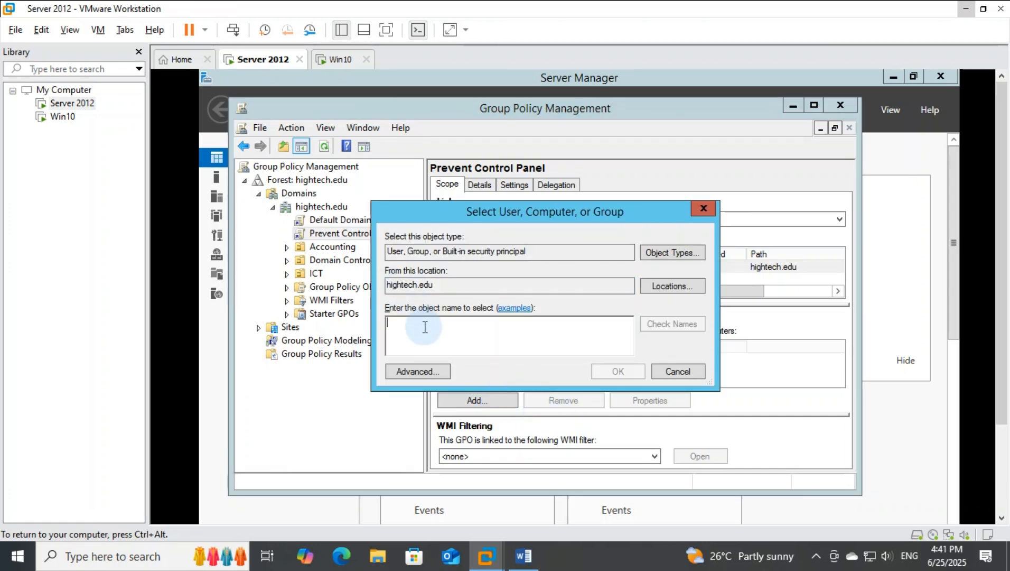
type("hn")
left_click(672, 324)
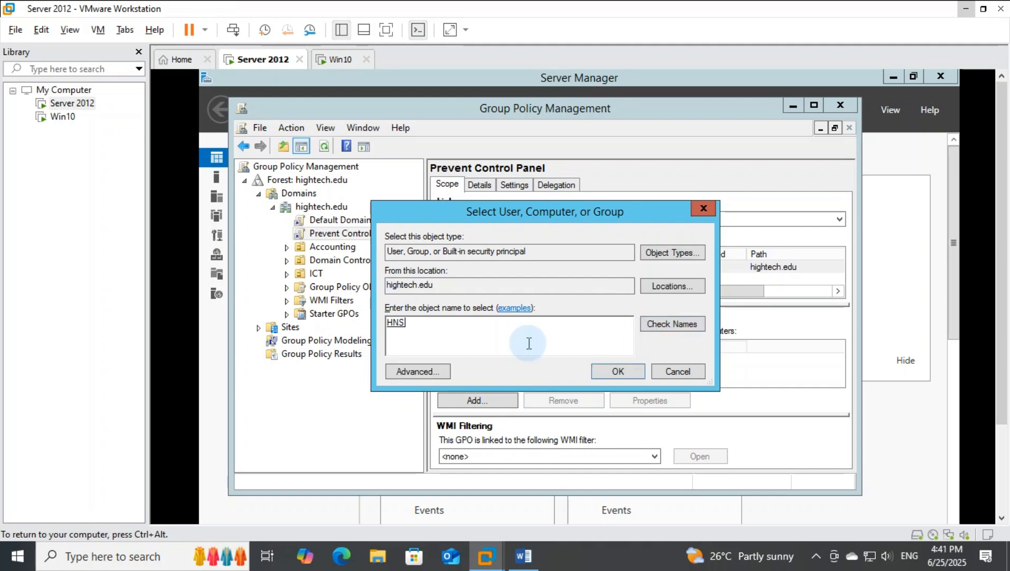
double_click(400, 323)
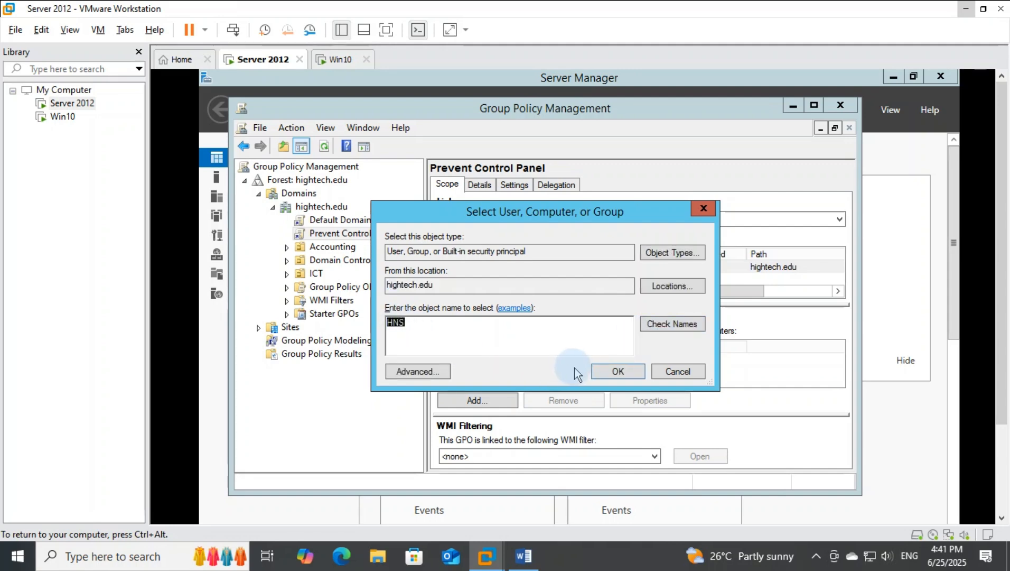
left_click(577, 349)
left_click(618, 372)
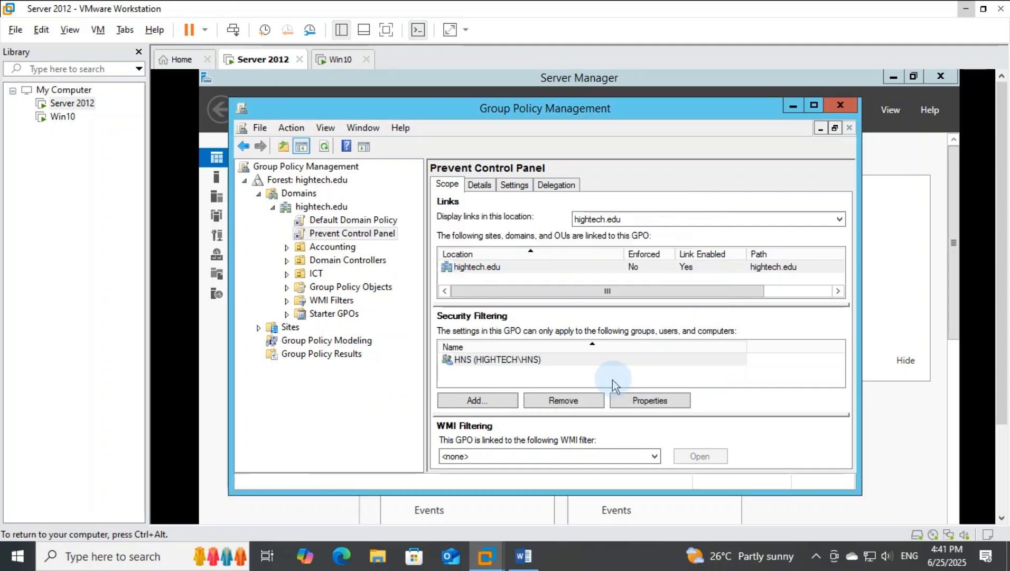
Step: Check the member list in the HNS group's properties and close the properties
left_click(504, 364)
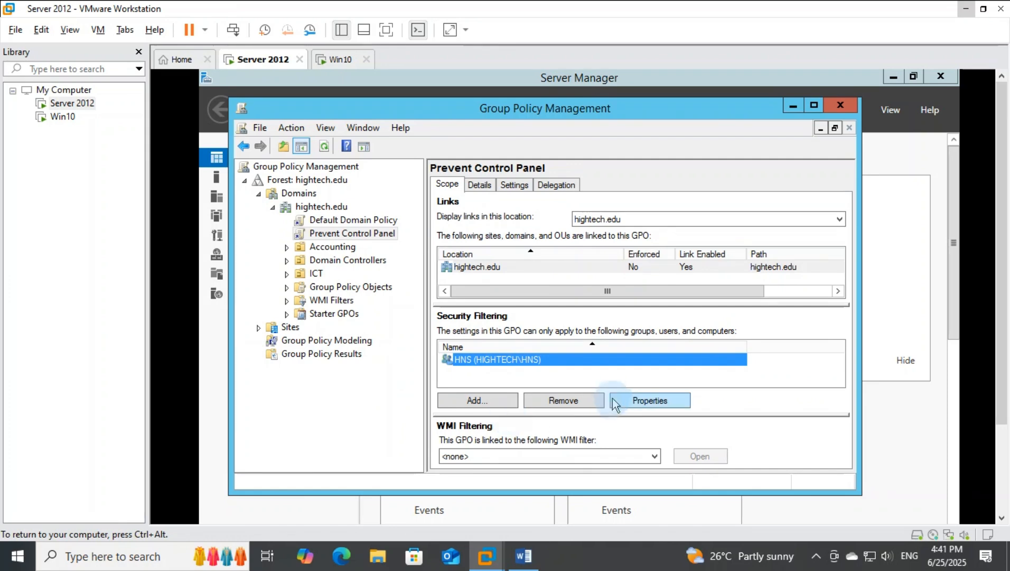
left_click(645, 400)
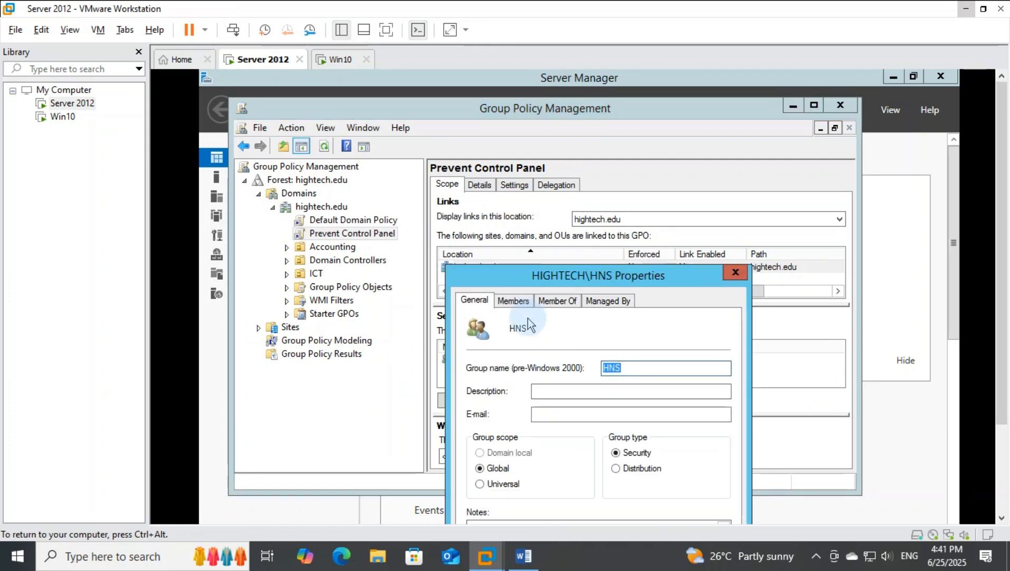
left_click(514, 301)
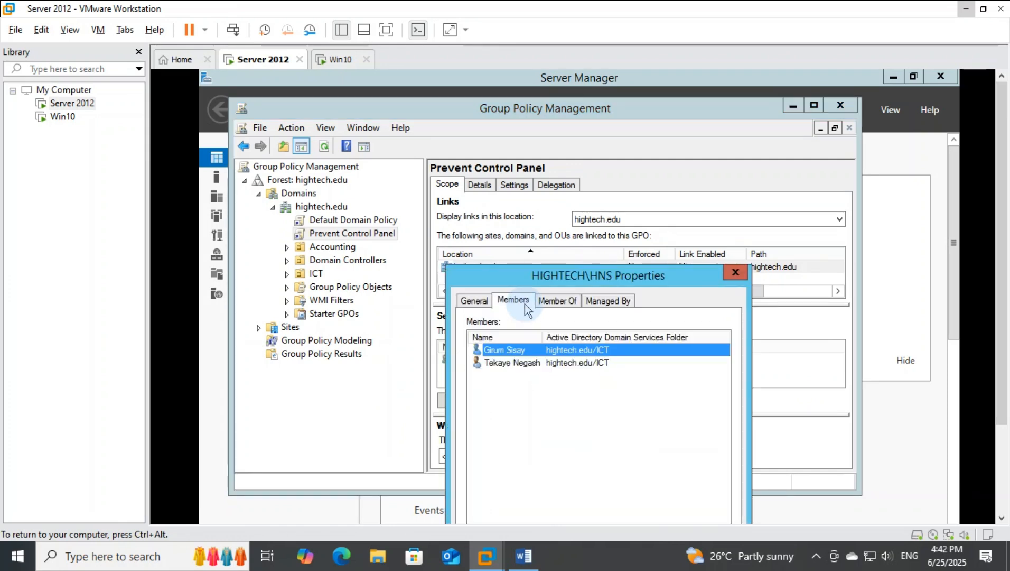
left_click_drag(548, 384, 540, 355)
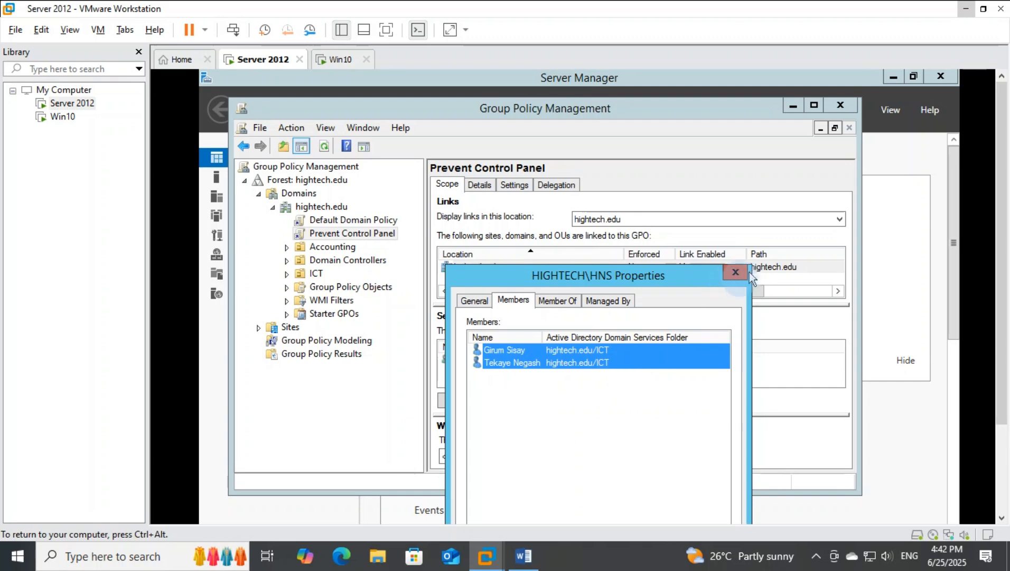
left_click_drag(641, 276, 646, 169)
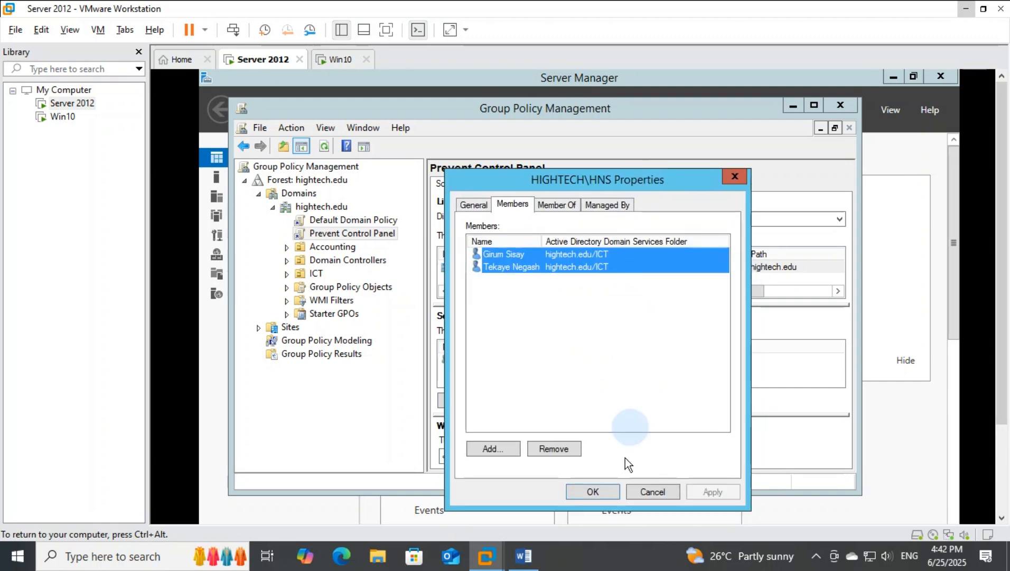
left_click(603, 492)
Step: Set the Prevent Control Panel GPO link on hightech.edu to Enforced
left_click_drag(693, 112, 692, 100)
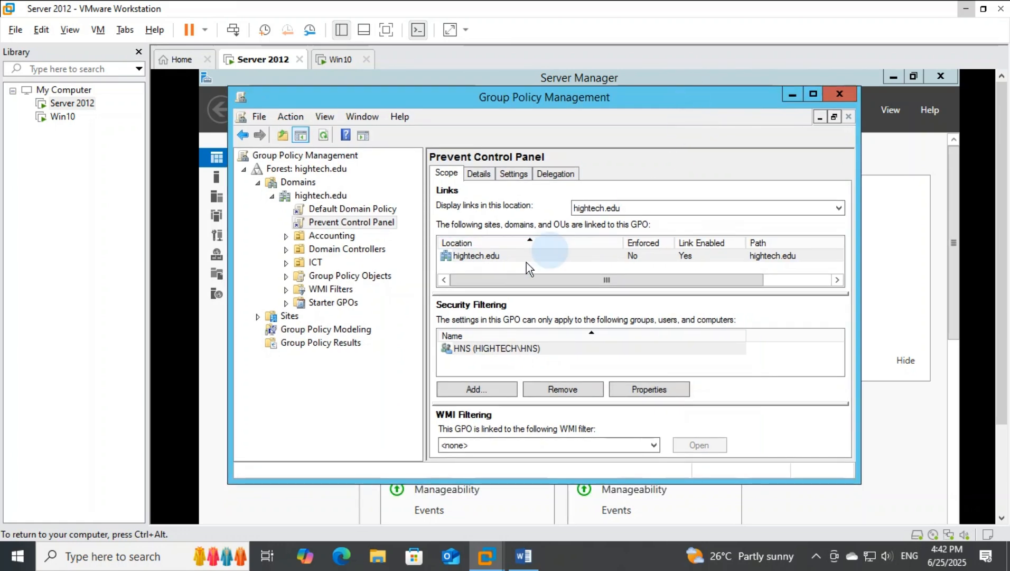
right_click(375, 228)
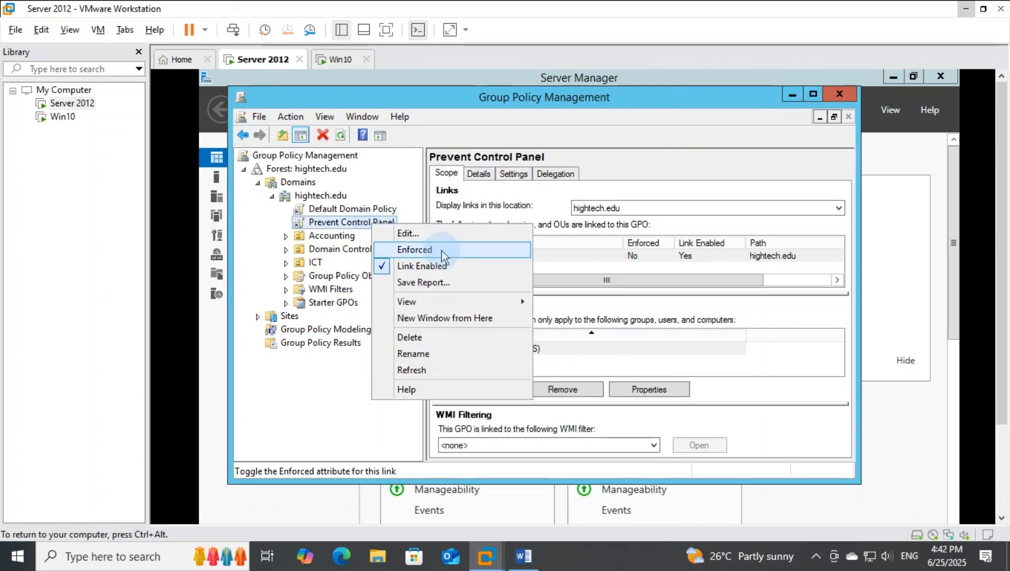
left_click(442, 247)
Step: Open the Prevent Control Panel GPO for editing and show the Control Panel settings in the user configuration's administrative templates
right_click(363, 223)
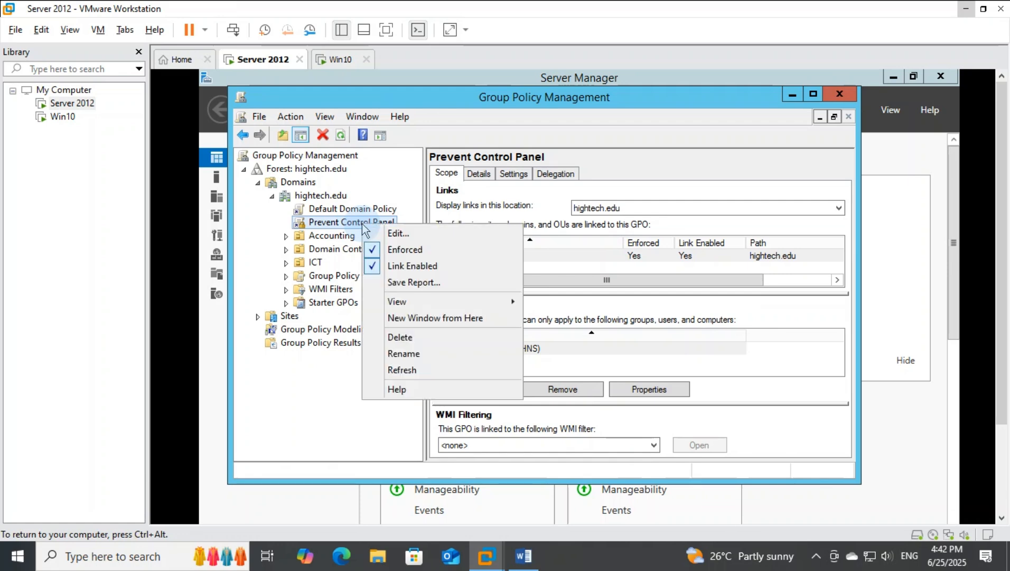
left_click(394, 233)
left_click(291, 264)
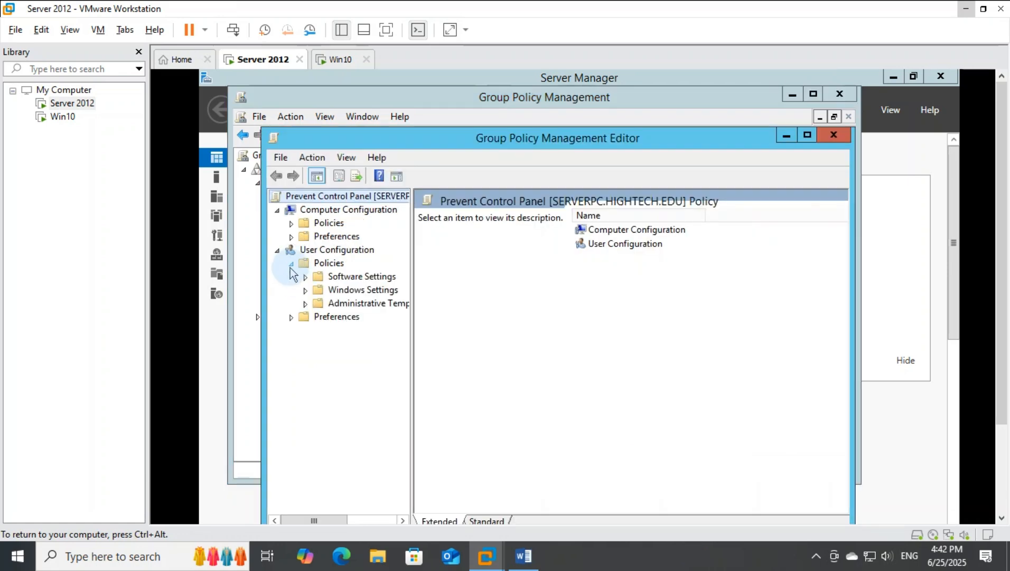
left_click(305, 304)
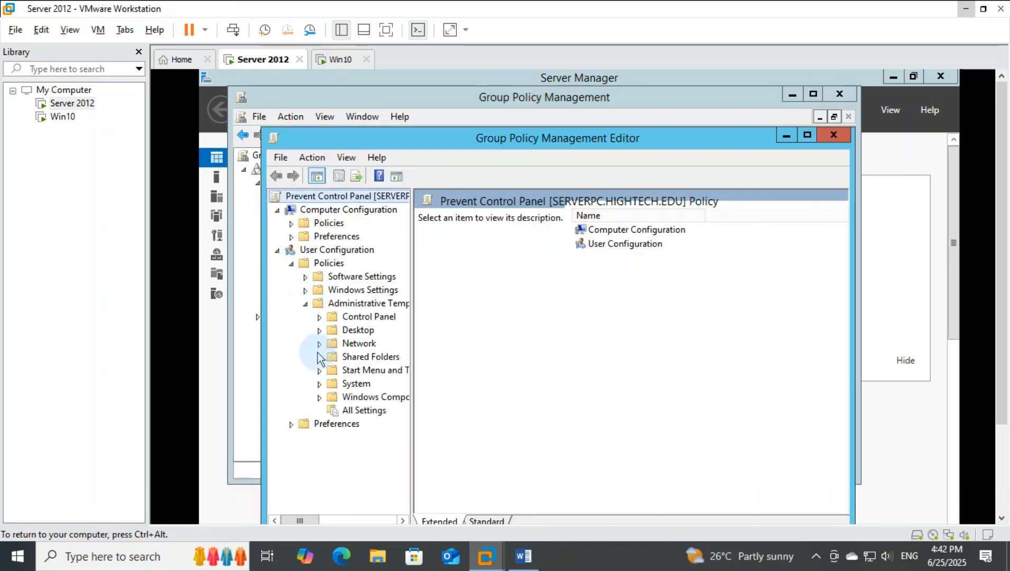
left_click(365, 318)
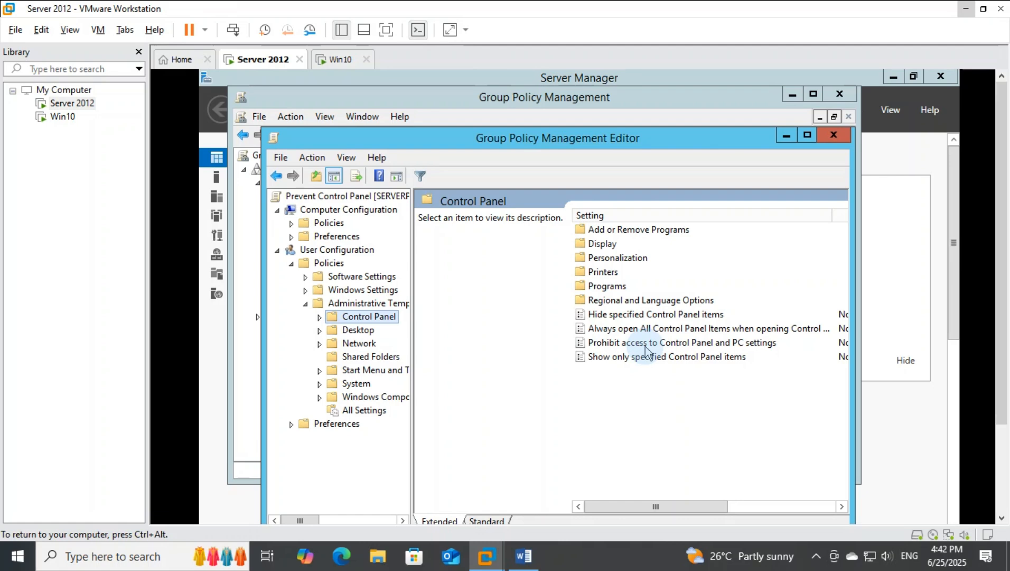
Step: Set the Prohibit access to Control Panel and PC settings policy to Enabled and save it
double_click(671, 343)
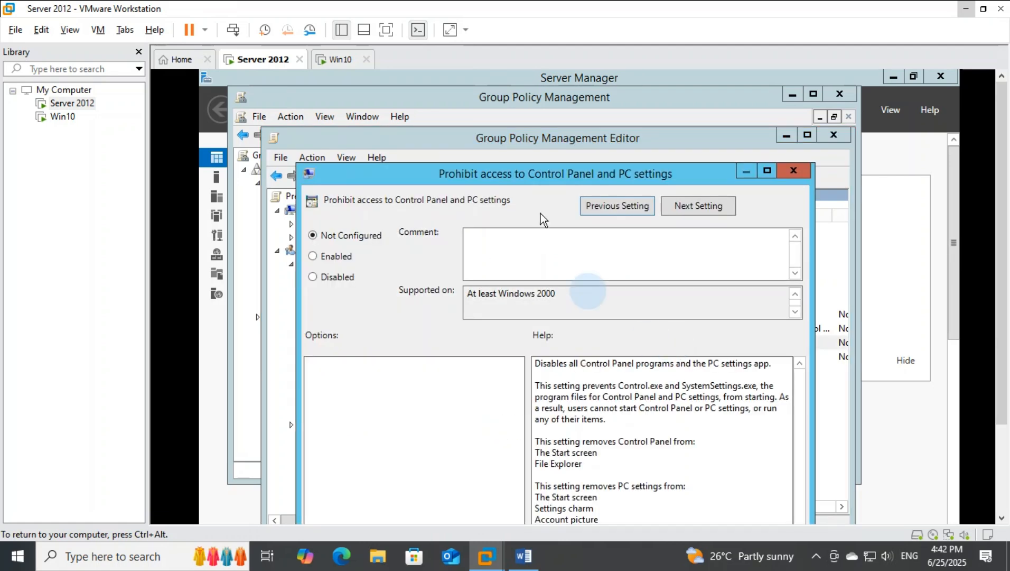
left_click_drag(537, 177, 534, 76)
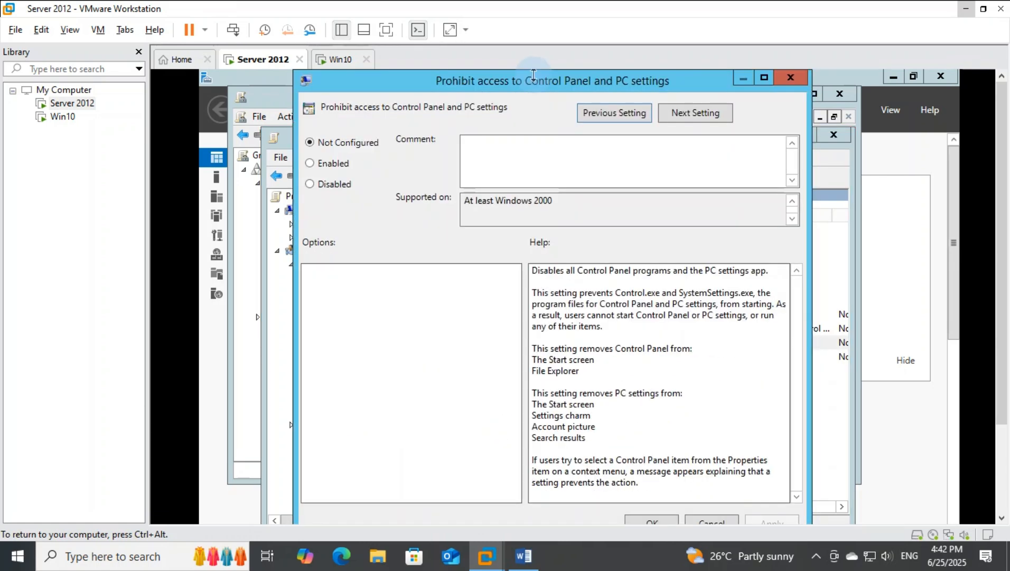
left_click(333, 167)
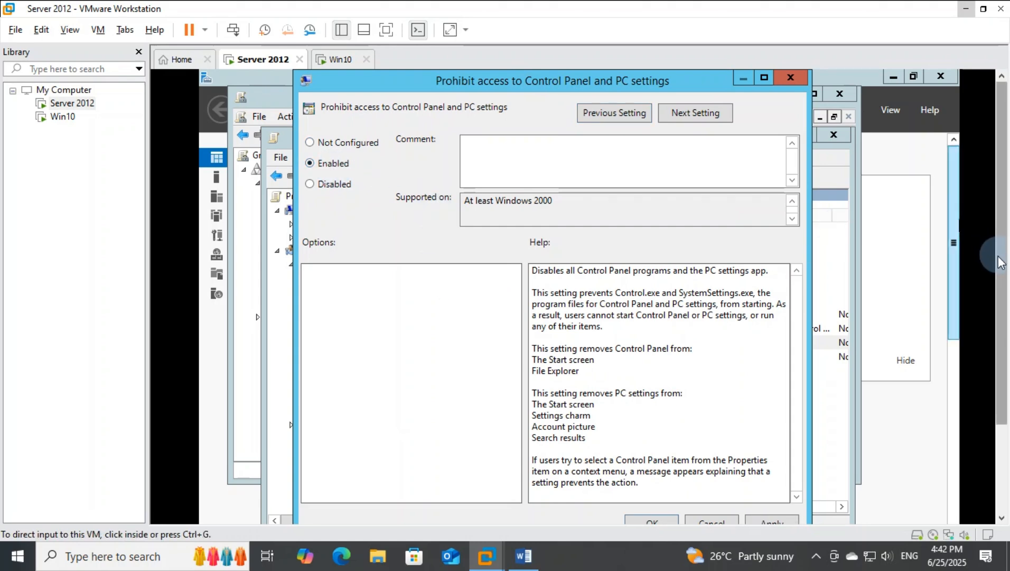
left_click_drag(1000, 263, 989, 353)
left_click(771, 409)
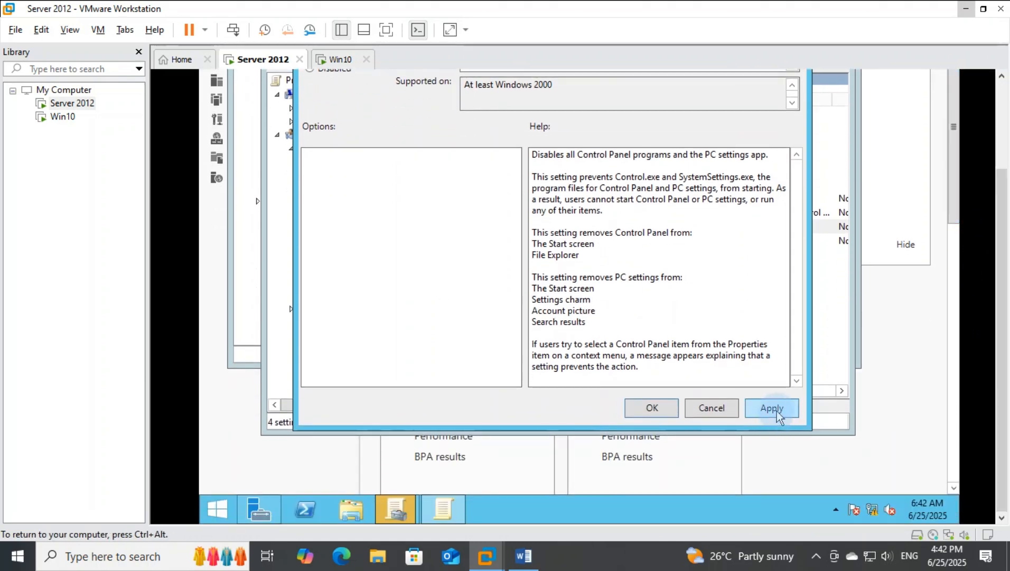
left_click(645, 406)
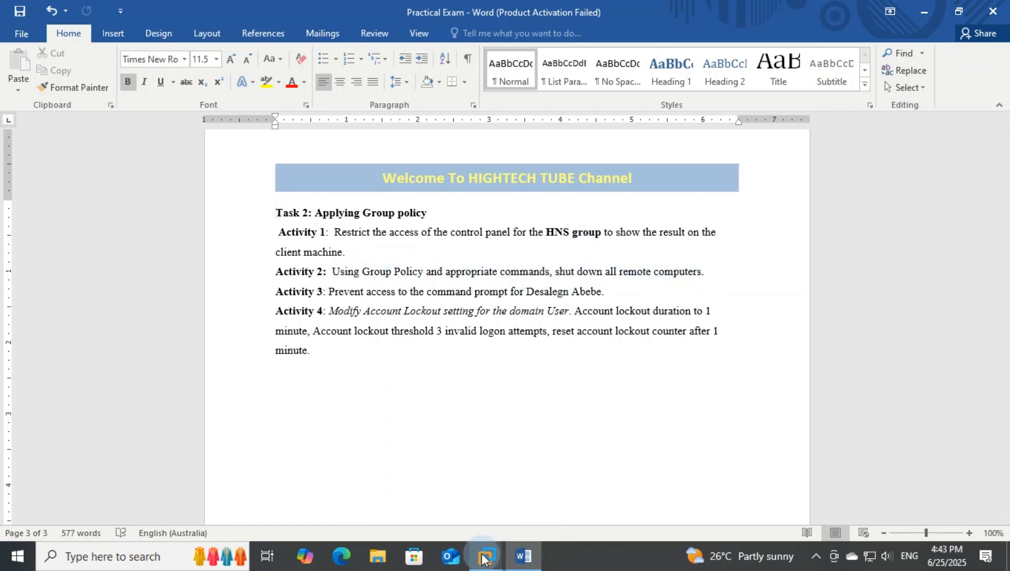
Step: Switch to the Server 2012 virtual machine, refresh its desktop and open a command prompt by running cmd
mouse_move(485, 558)
left_click(508, 486)
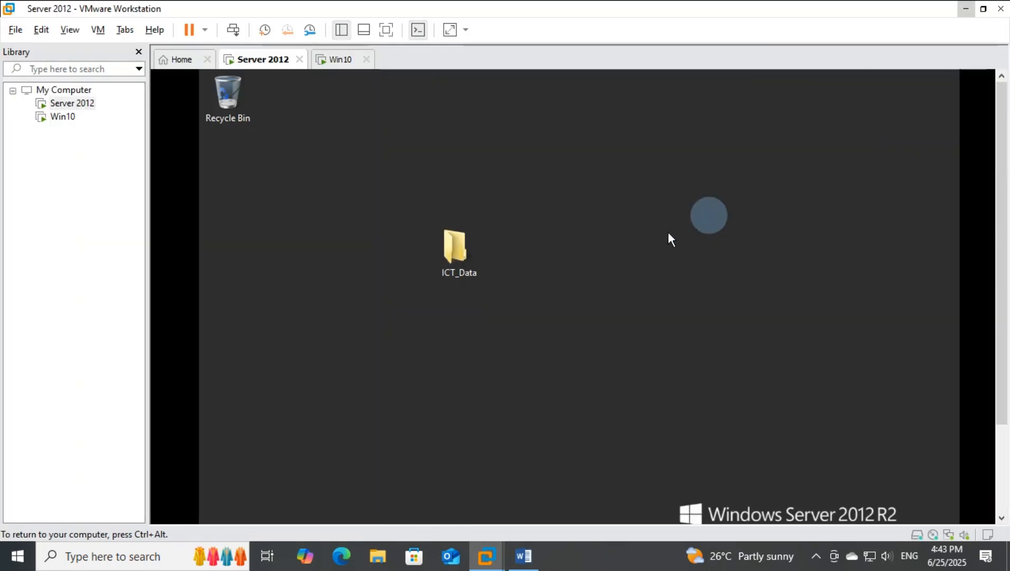
right_click(668, 234)
left_click(701, 276)
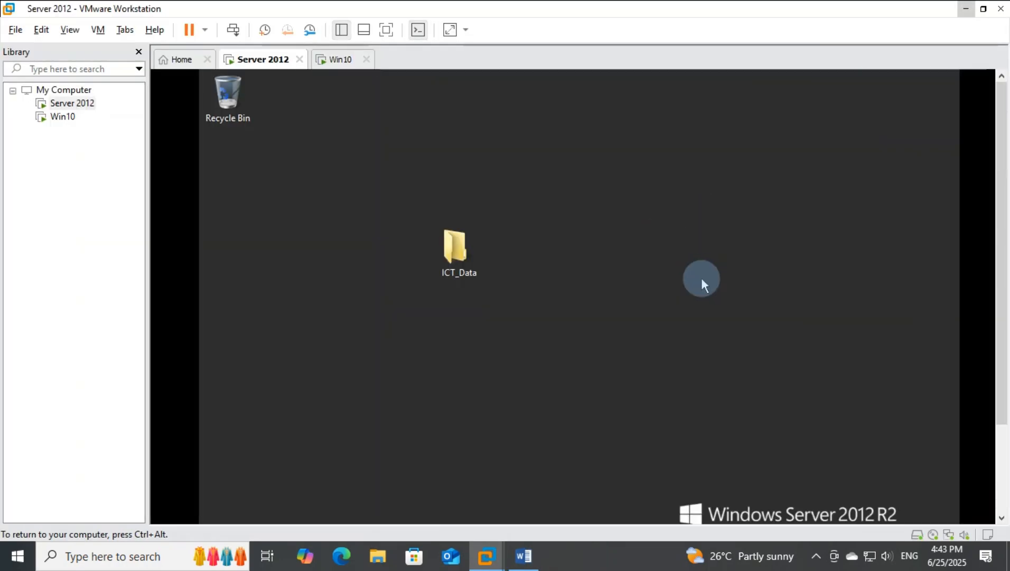
key("super+r")
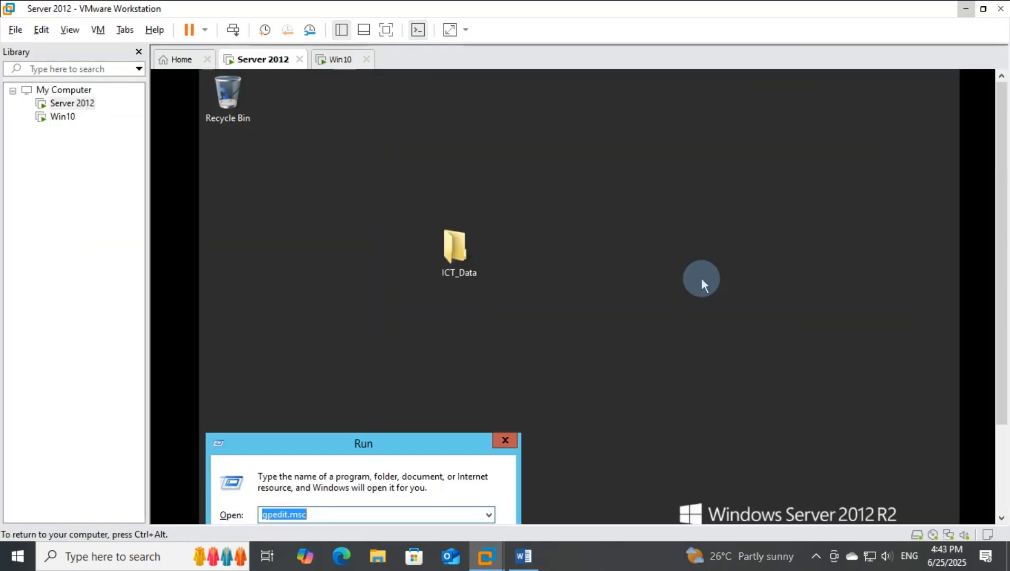
type("cm")
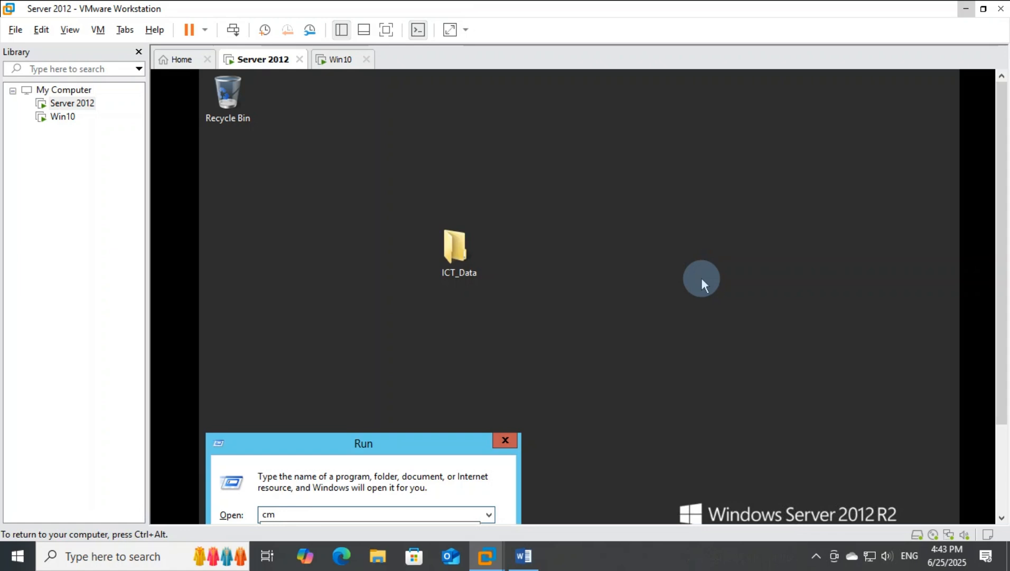
type("d")
key("Return")
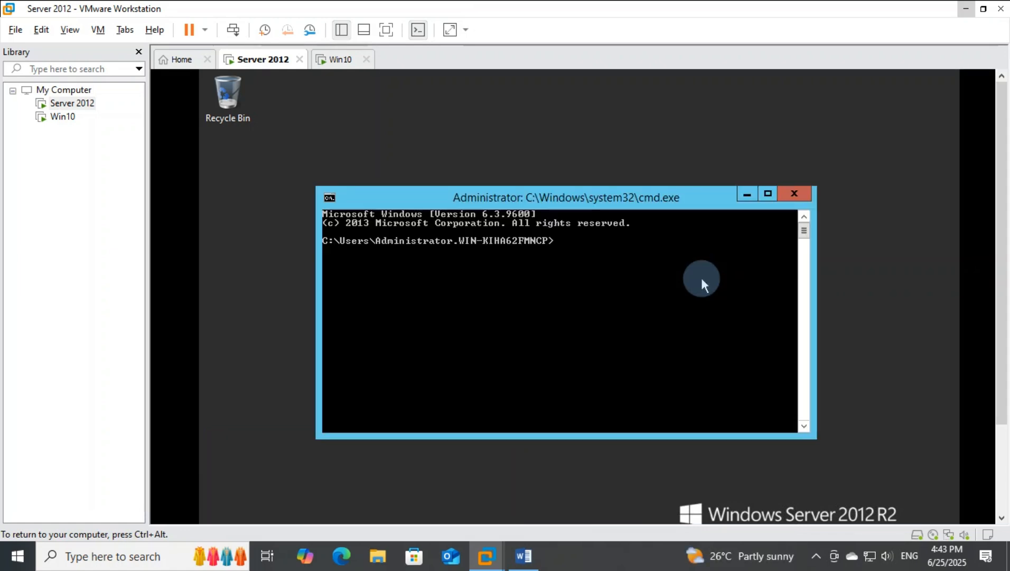
Step: Run shutdown -i in the command prompt to open the Remote Shutdown Dialog
type("shutdown -i")
key("Return")
Step: Add the computer 192.168.1.25 to the remote shutdown list
left_click_drag(700, 265, 617, 174)
left_click(714, 208)
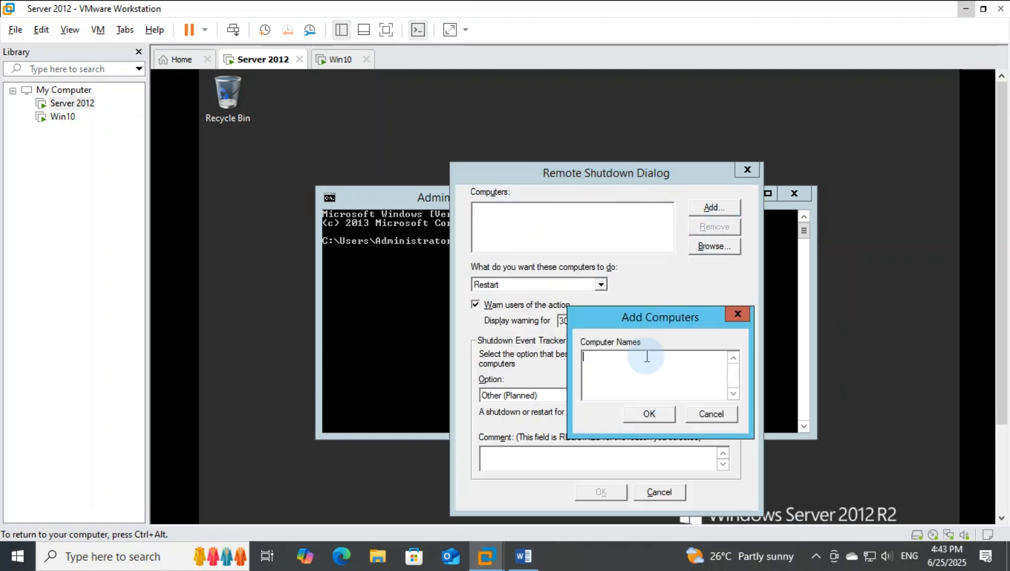
type("192.168.1.25")
left_click(649, 413)
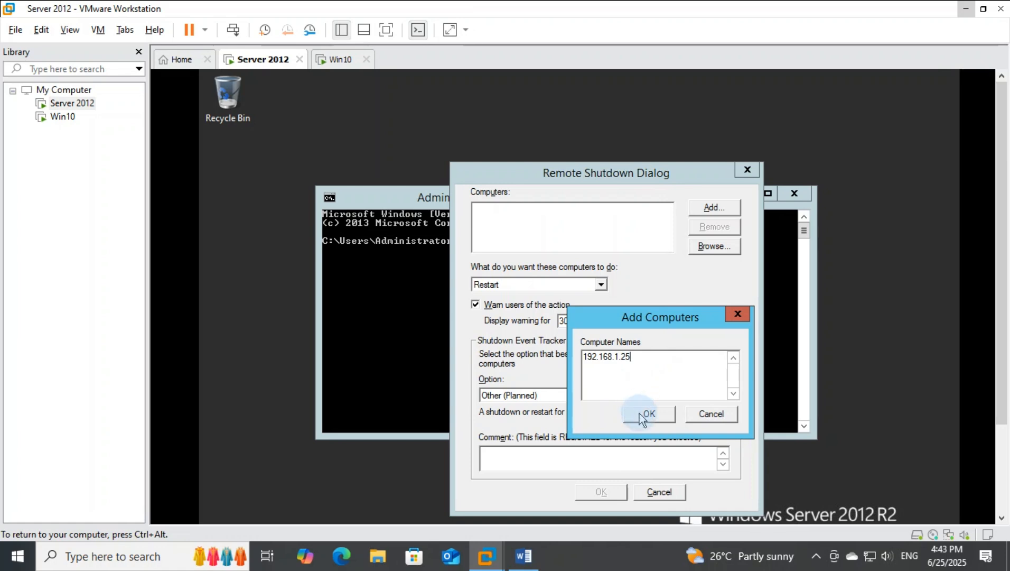
Step: Choose Other (Planned) as the shutdown reason, enter the comment "Server" and send the restart request
left_click(564, 464)
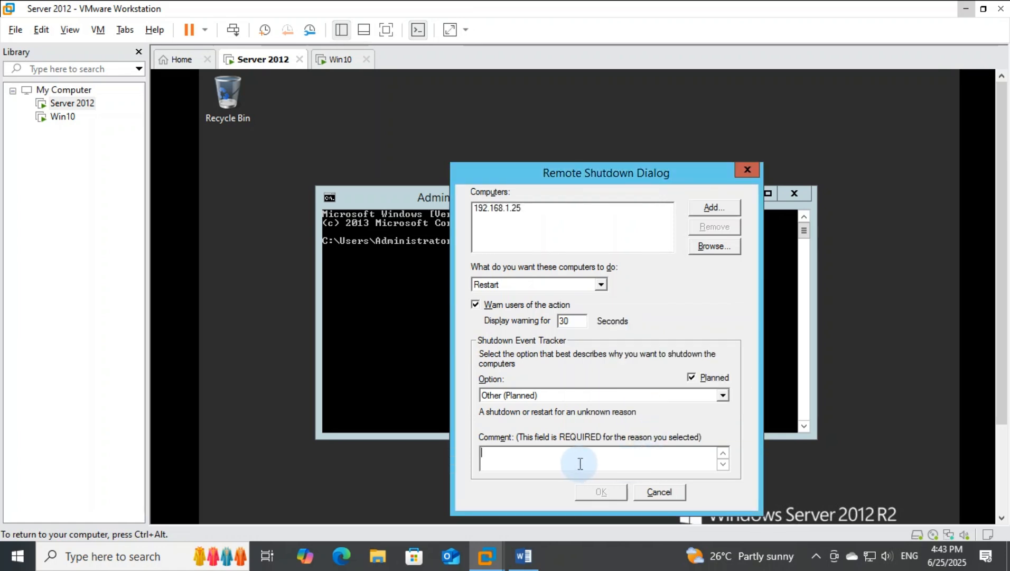
left_click(645, 397)
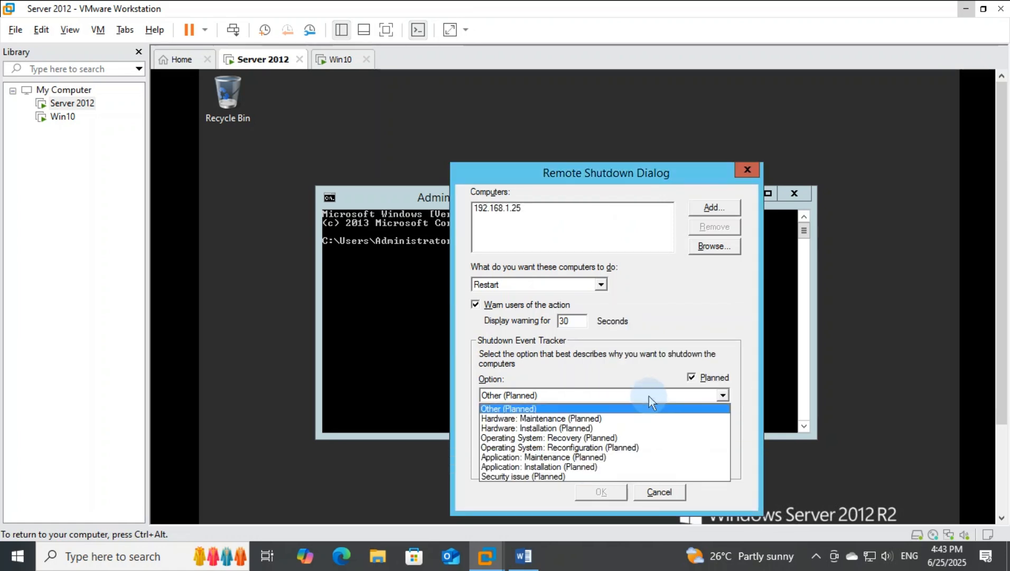
left_click(558, 410)
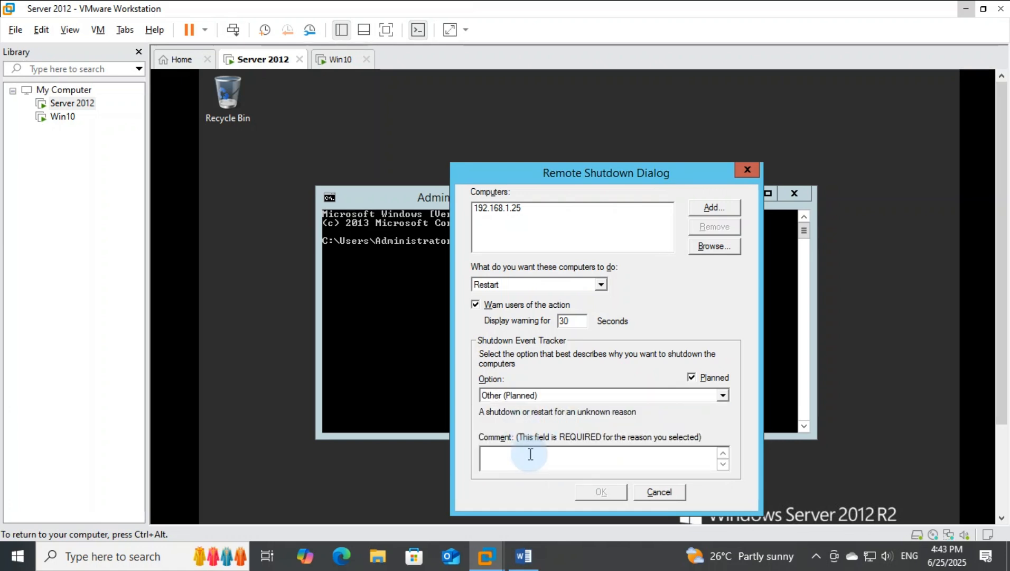
type("erver")
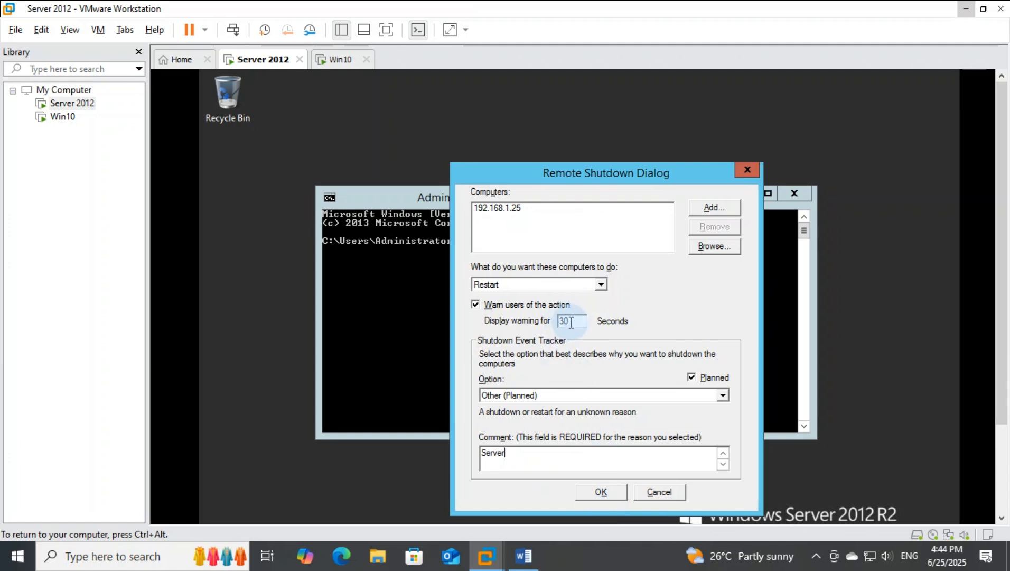
left_click(613, 492)
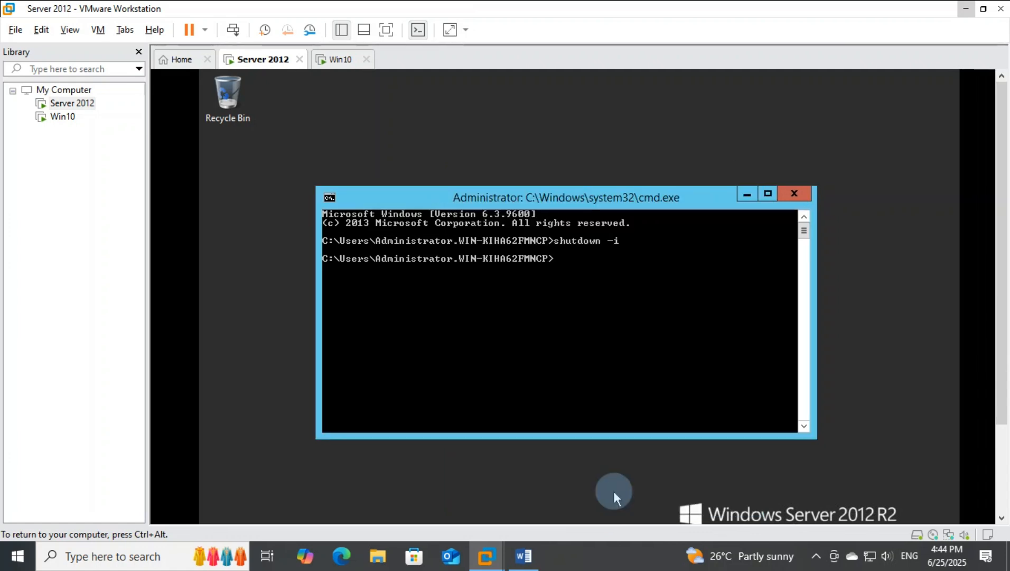
Step: Check the Win10 virtual machine, review the remaining activities in the Practical Exam Word document and return to VMware Workstation
left_click(339, 58)
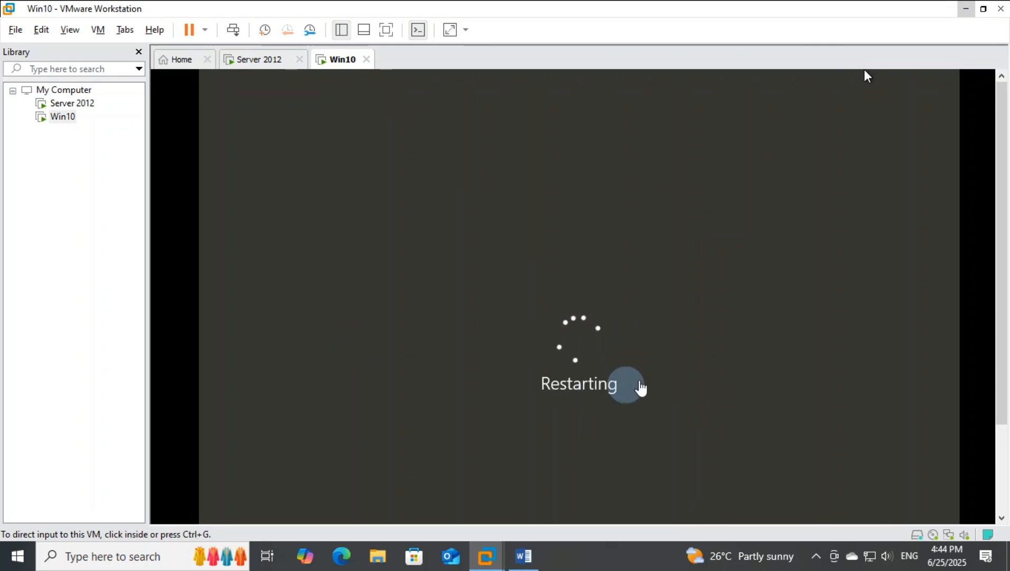
left_click(520, 552)
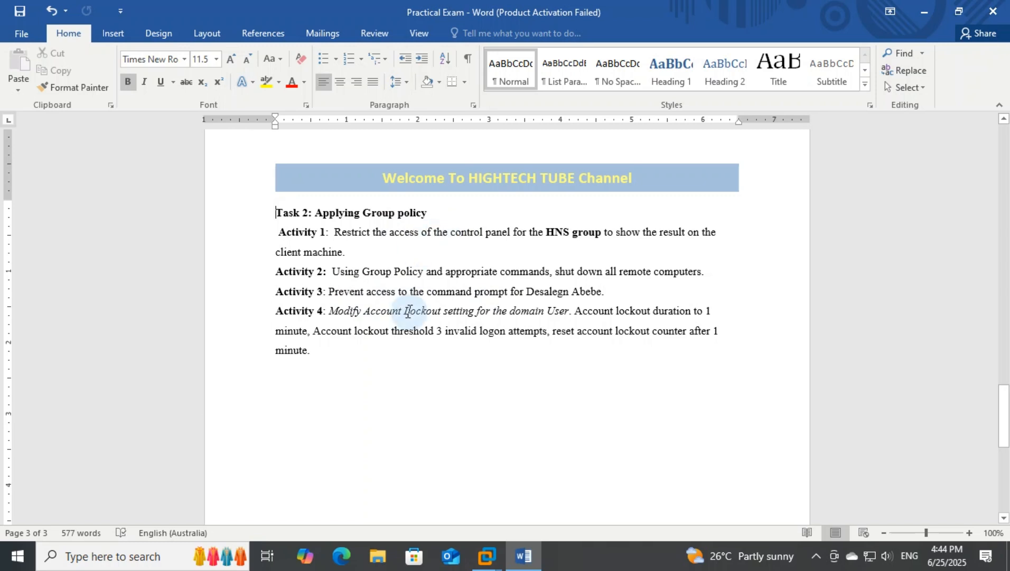
left_click(483, 555)
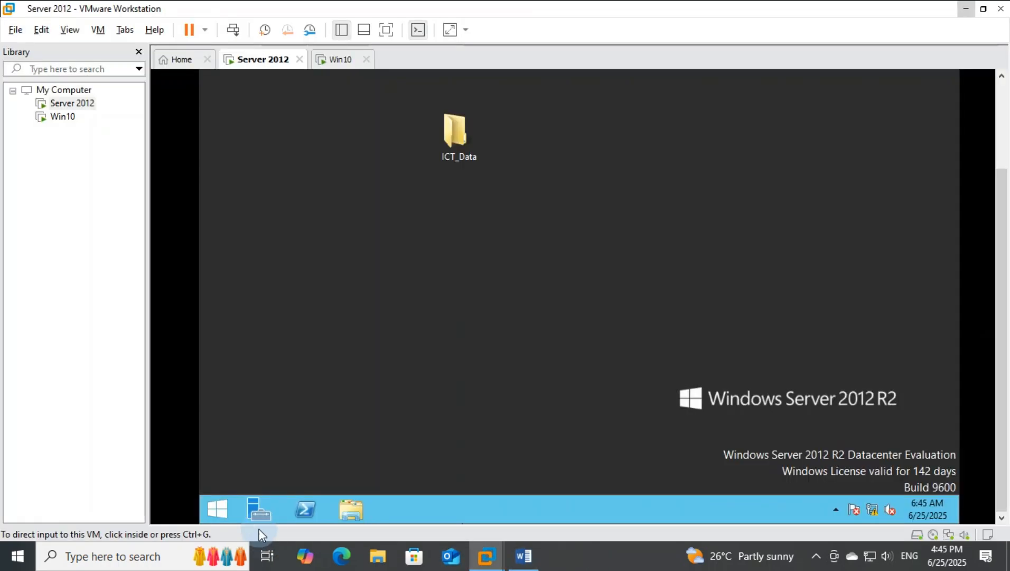
Step: Start Server Manager on Server 2012 and open Group Policy Management
left_click(259, 510)
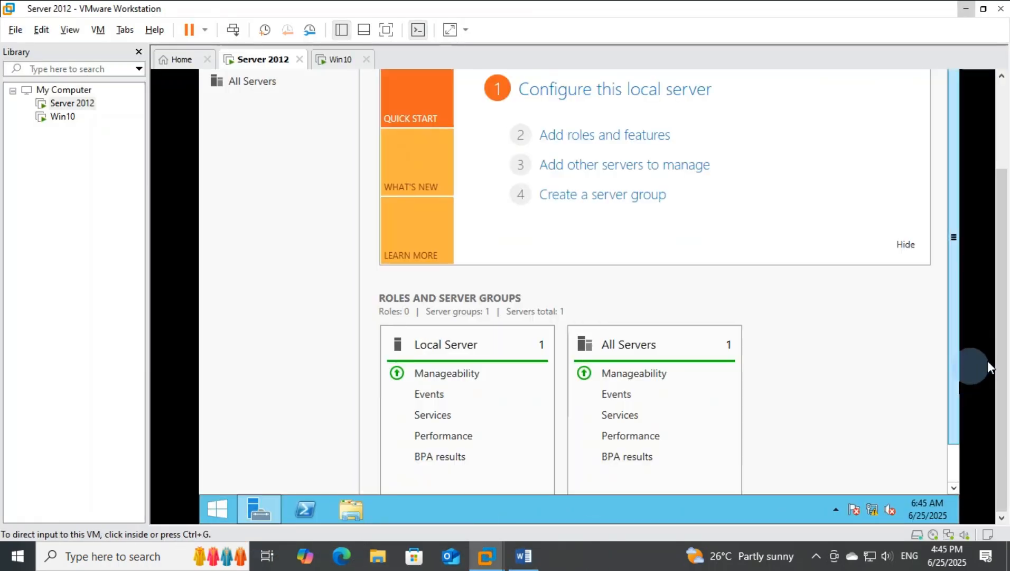
left_click_drag(1003, 366, 988, 265)
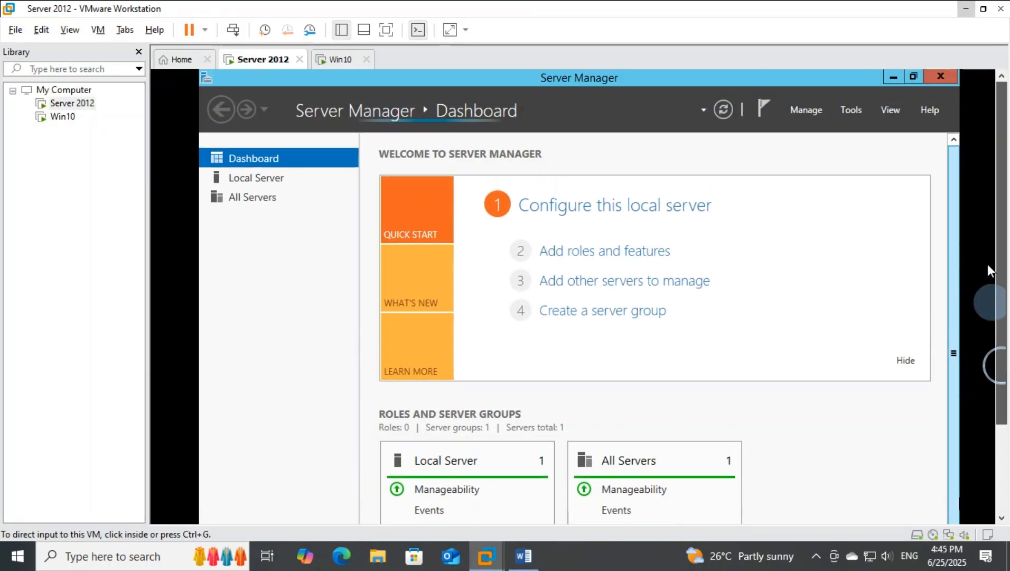
left_click(861, 112)
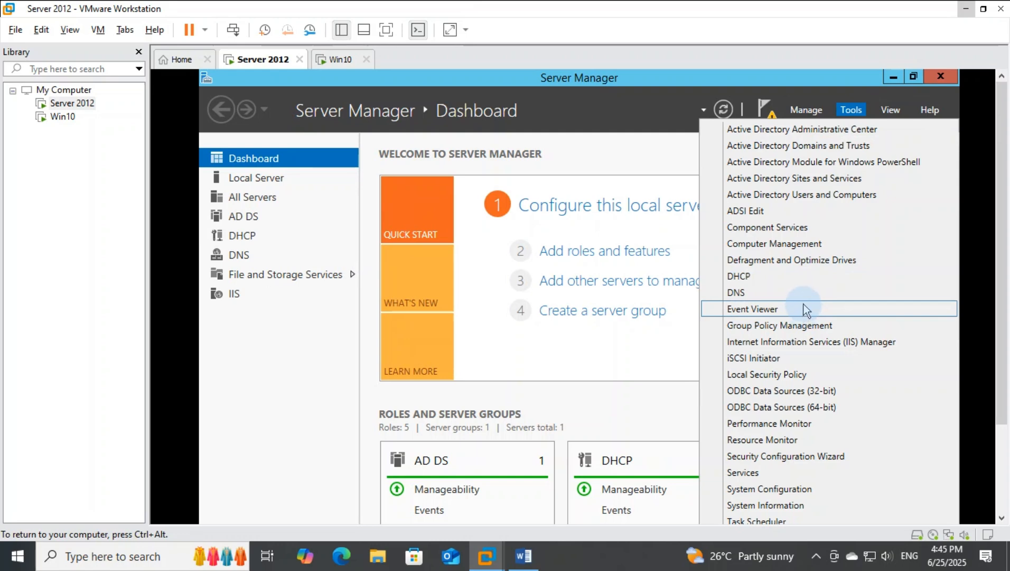
left_click(806, 324)
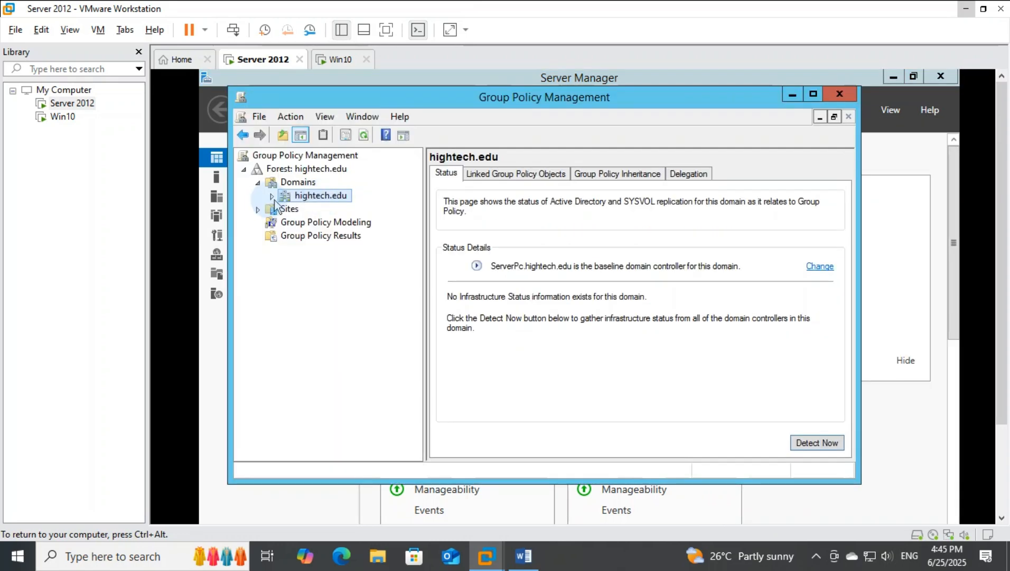
Step: Create a GPO linked to the hightech.edu domain, named "Prevent cmd from" followed by the restricted user's first name
left_click(272, 197)
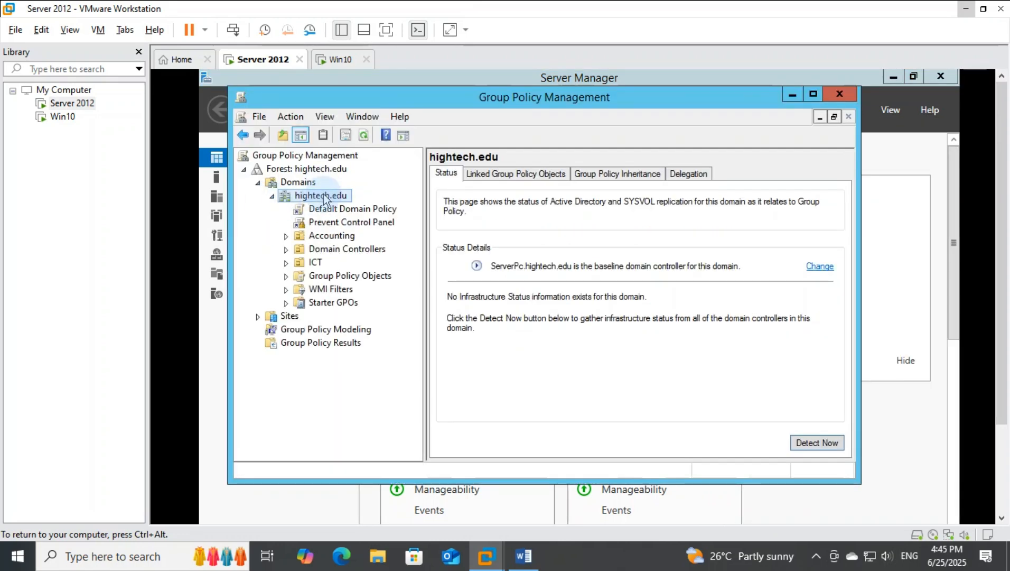
right_click(324, 199)
left_click(349, 202)
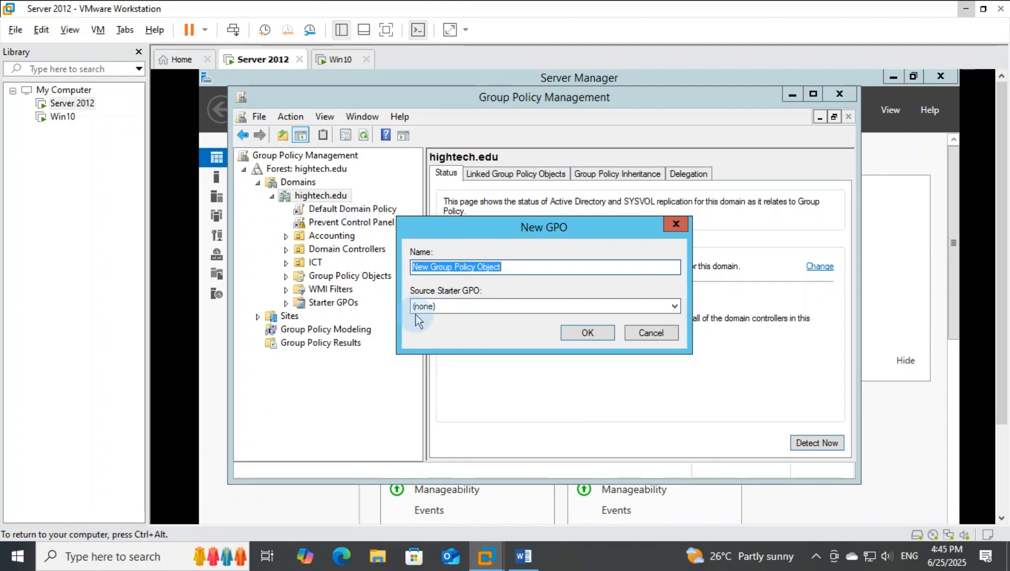
type("Prevent cm")
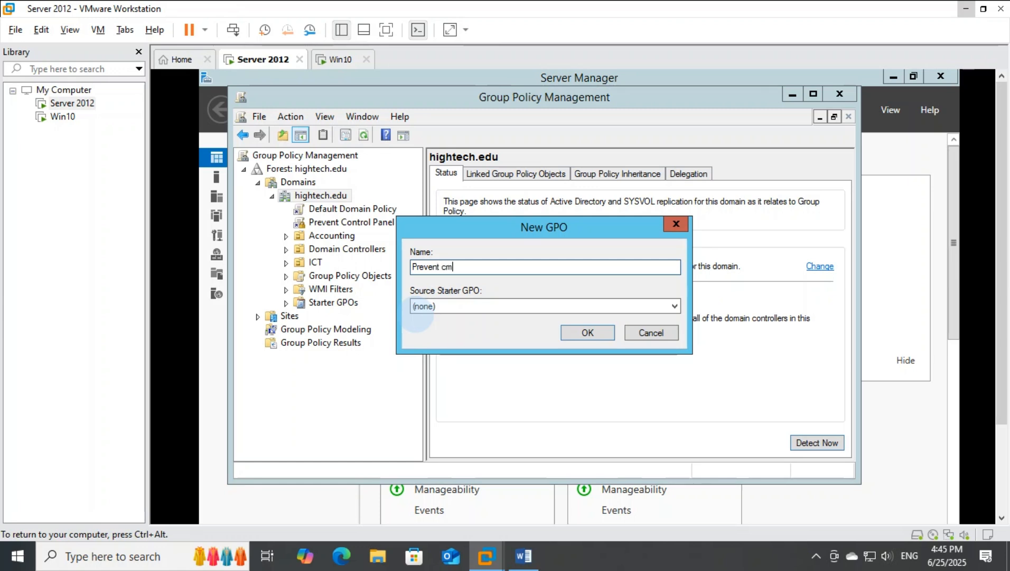
type("d from Desalegn")
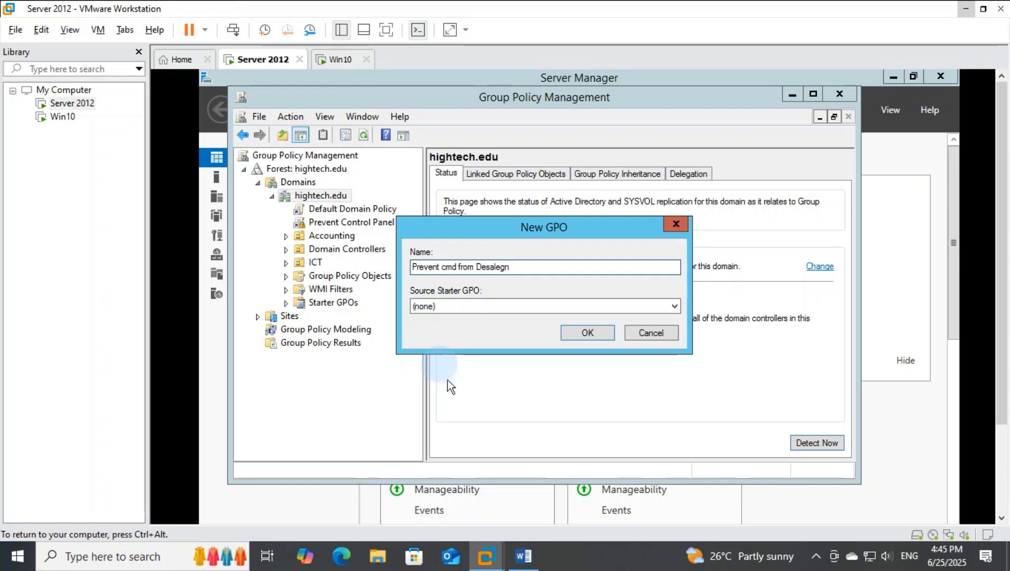
left_click(585, 333)
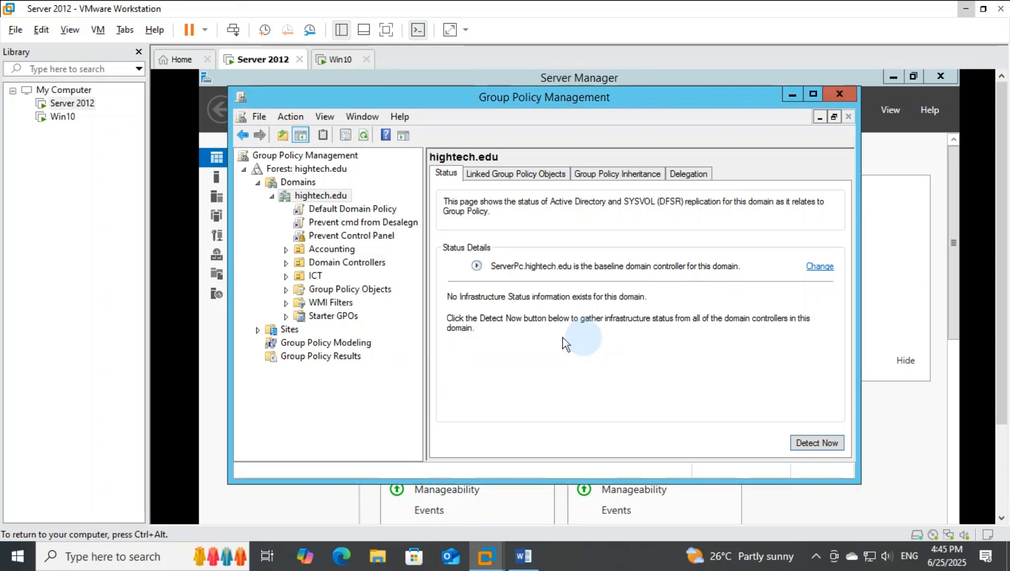
Step: Remove Authenticated Users from the security filtering of the new command prompt GPO
left_click(371, 224)
left_click(676, 234)
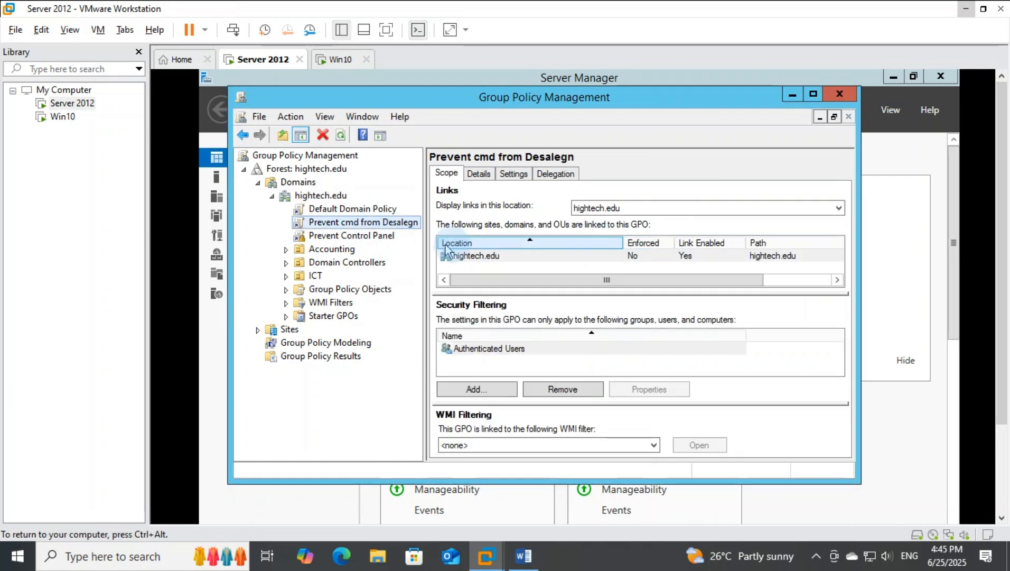
left_click(561, 389)
left_click(568, 325)
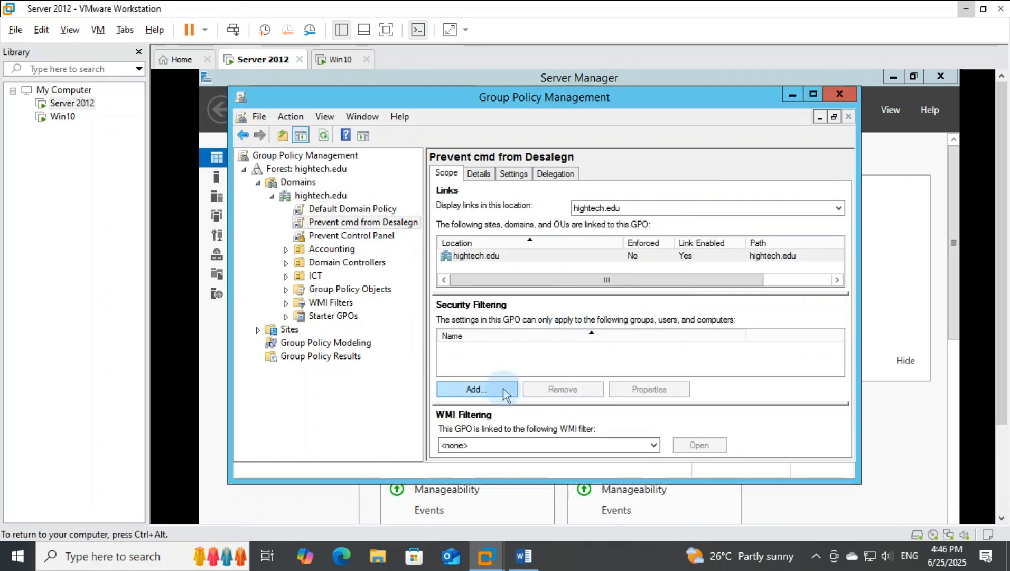
Step: Add the restricted user's domain account to the security filtering of the command prompt GPO
left_click(498, 392)
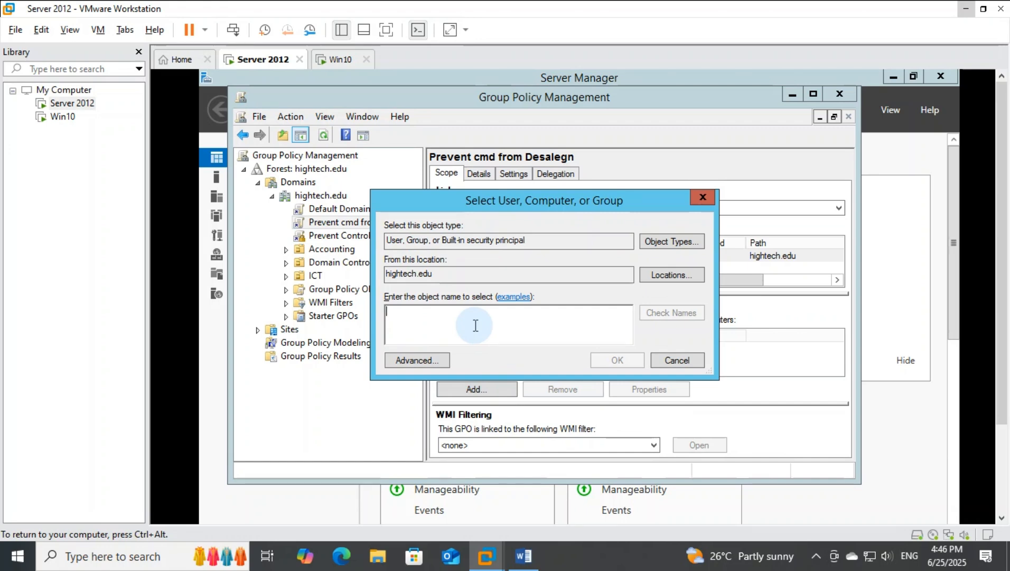
type("D")
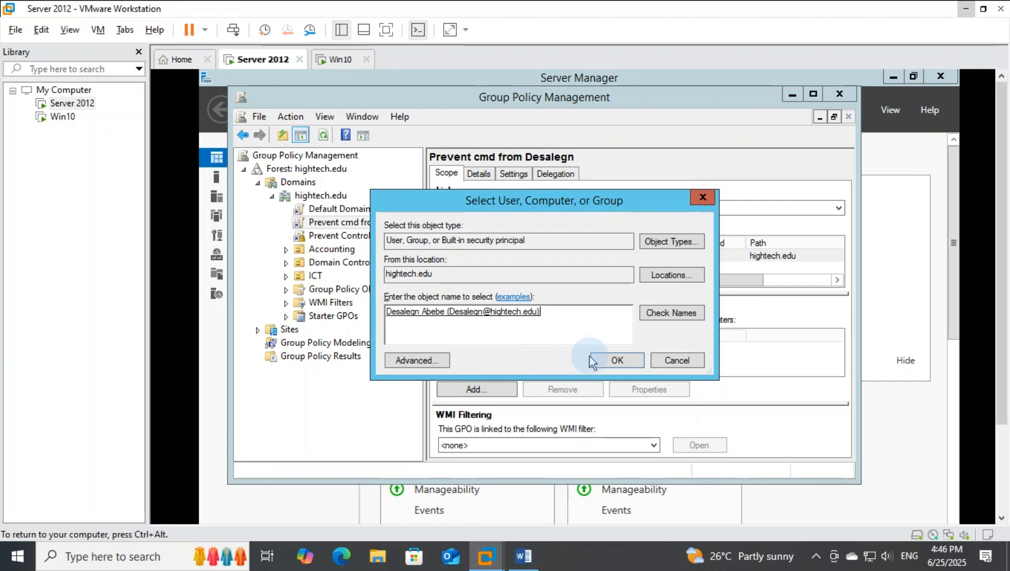
left_click(605, 361)
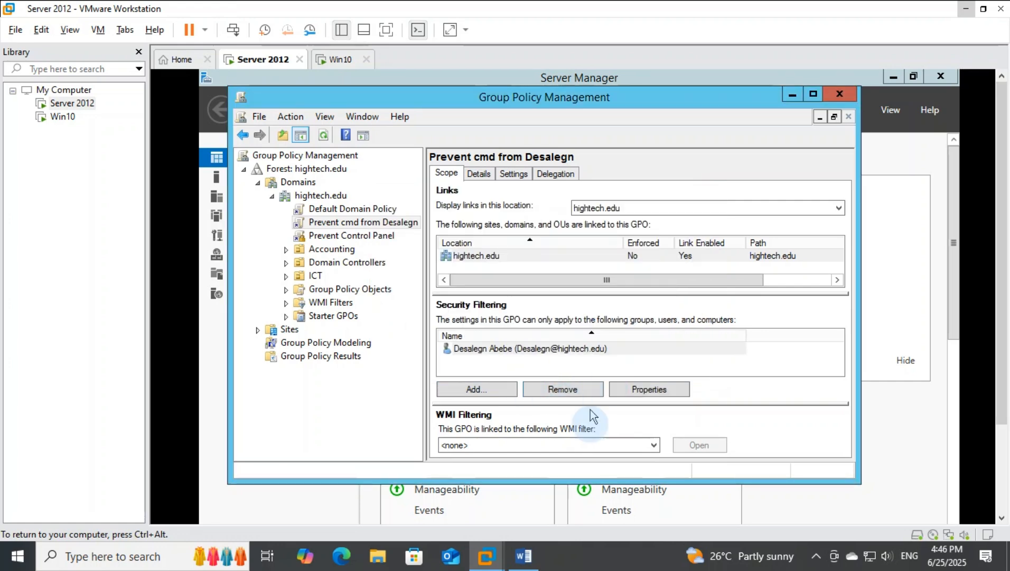
Step: Open the command prompt GPO for editing and show the System policies in the User Configuration administrative templates
right_click(344, 225)
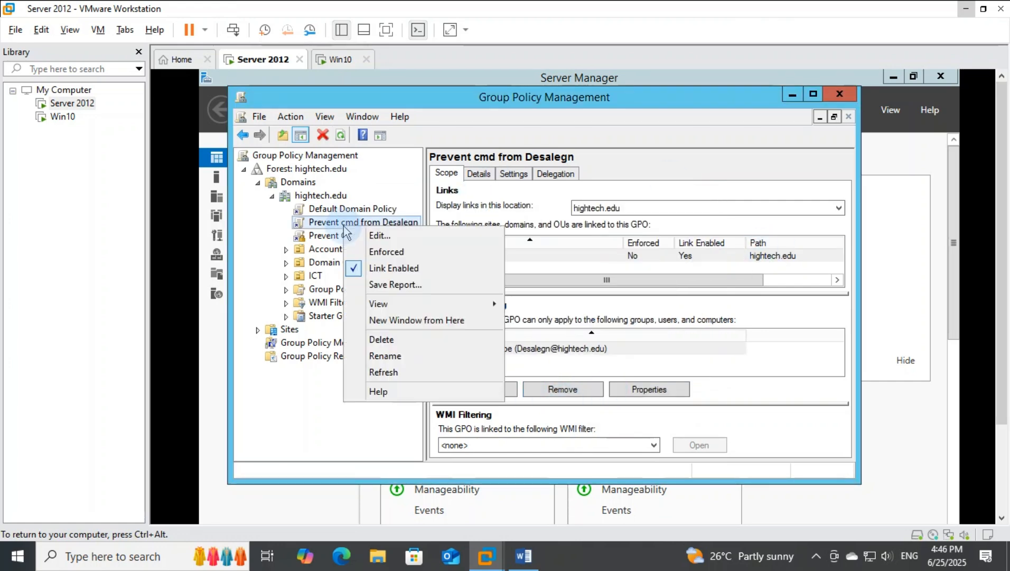
left_click(410, 241)
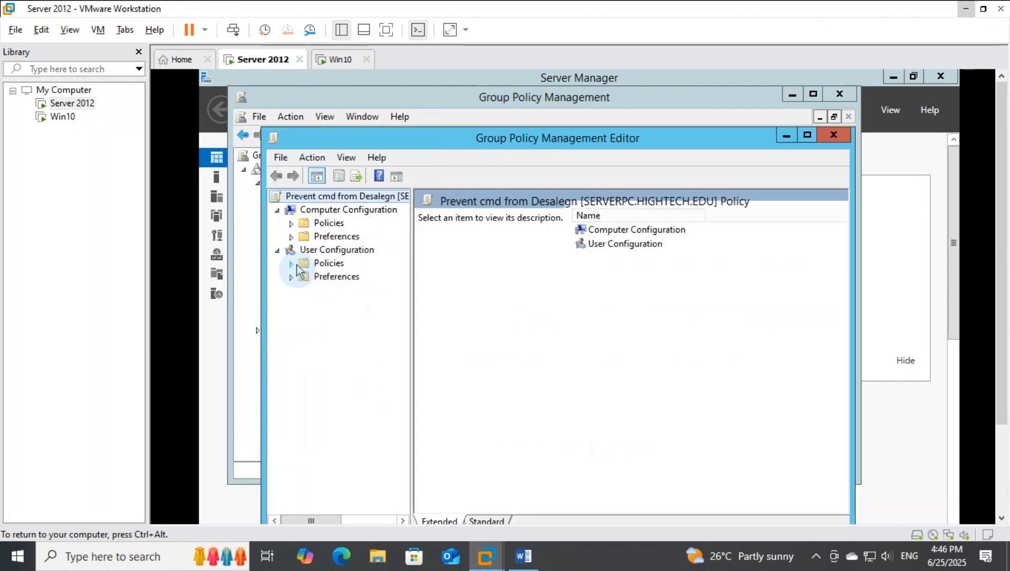
left_click(299, 264)
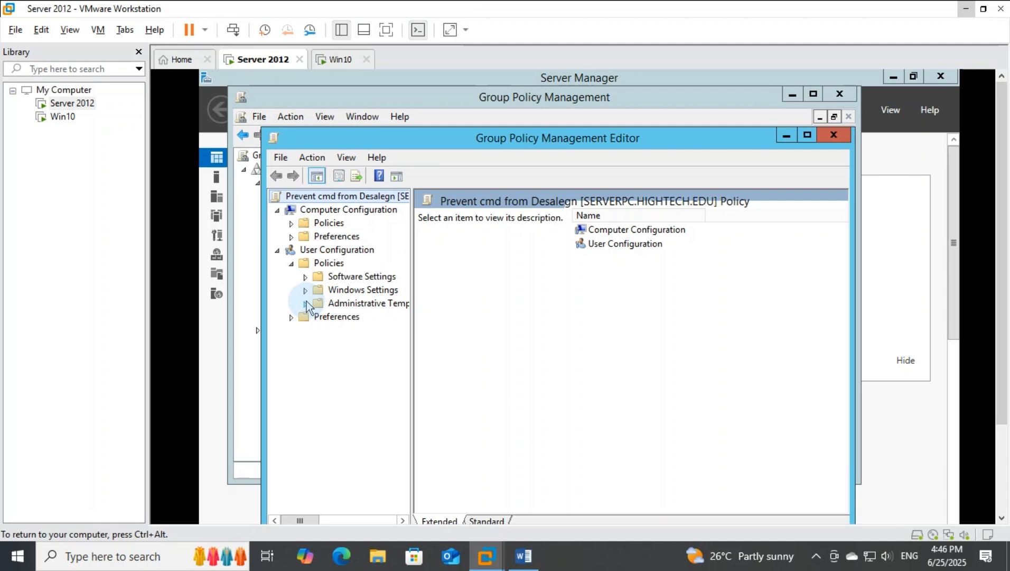
left_click(306, 303)
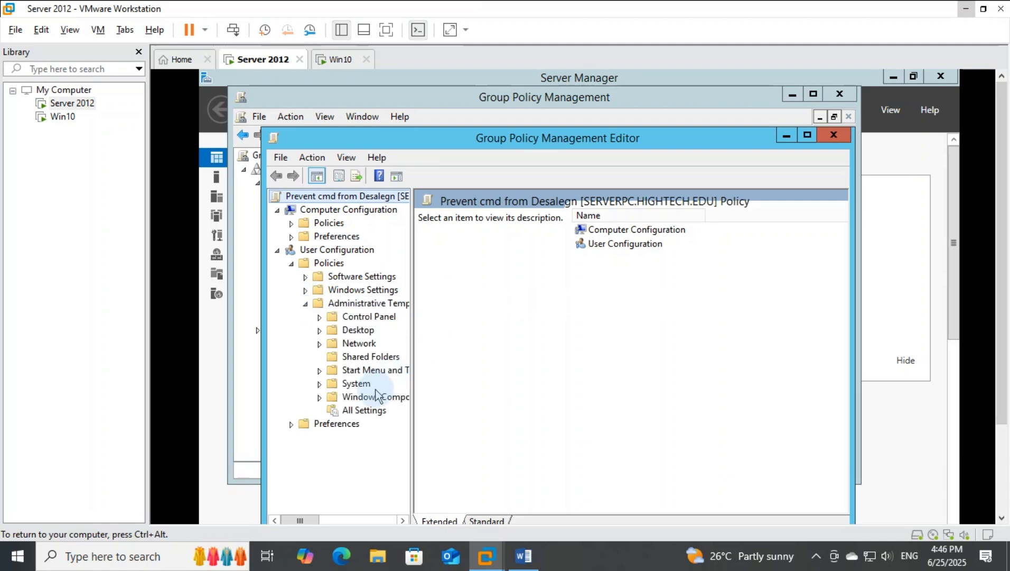
left_click(356, 384)
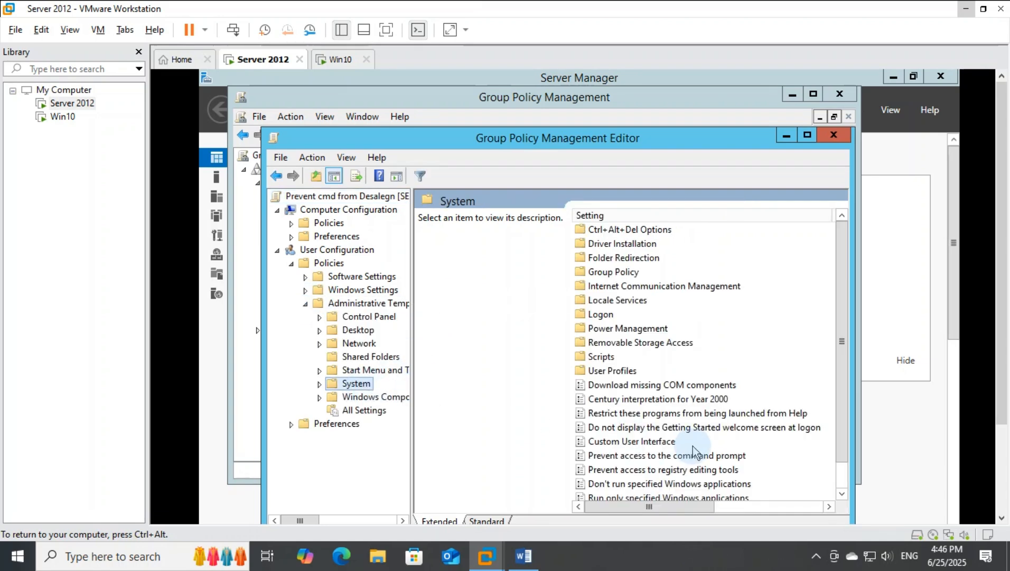
Step: Enable the "Prevent access to the command prompt" policy setting, leaving script processing disabling at No, and apply it
double_click(669, 457)
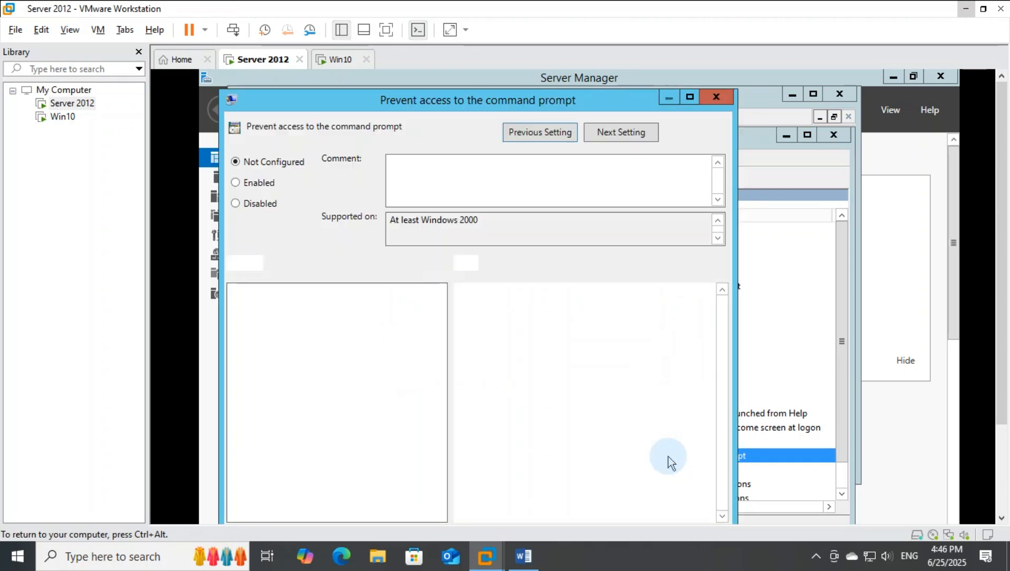
left_click_drag(541, 103, 549, 84)
left_click(280, 165)
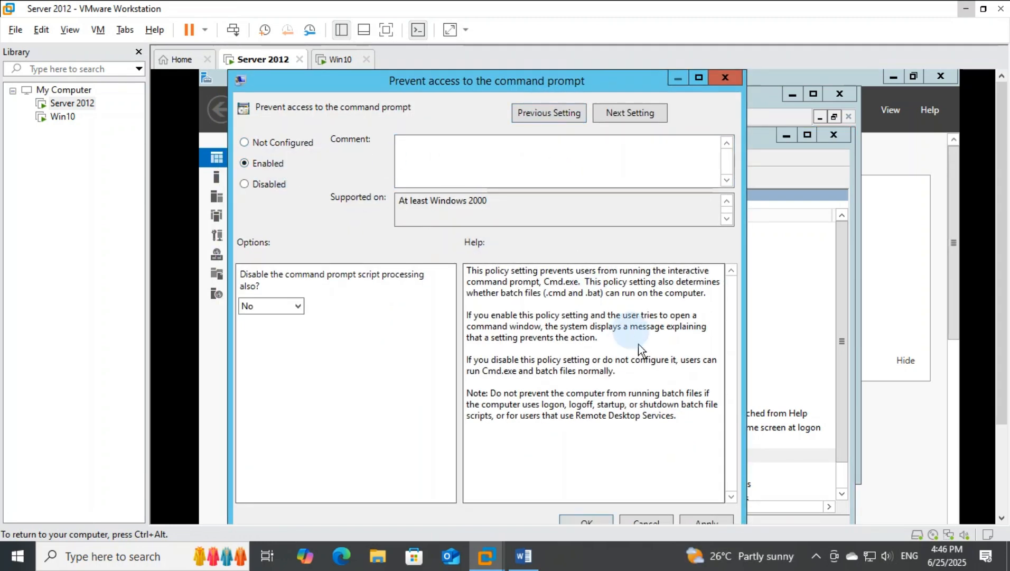
left_click_drag(998, 328, 999, 377)
left_click(726, 469)
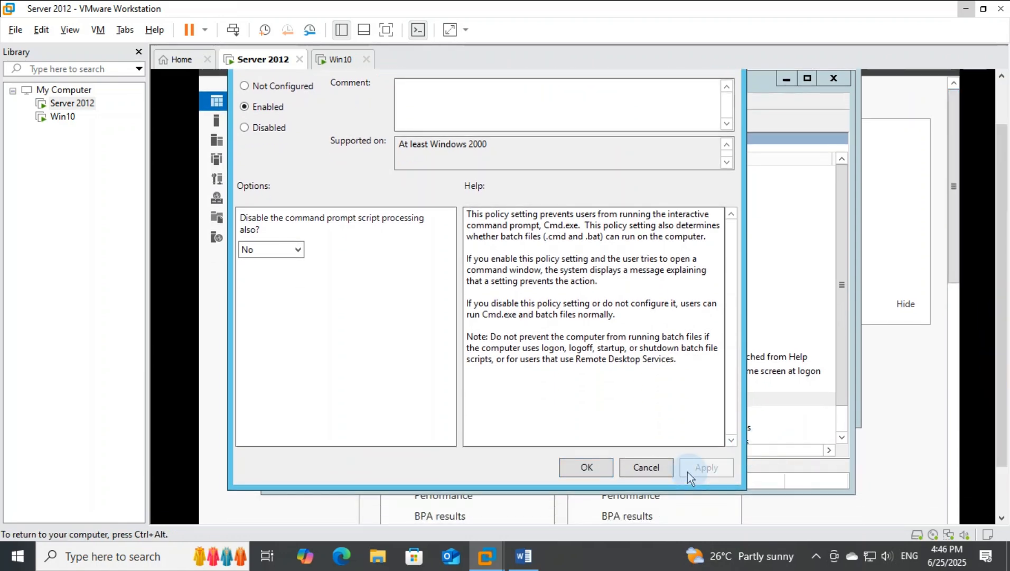
left_click(603, 466)
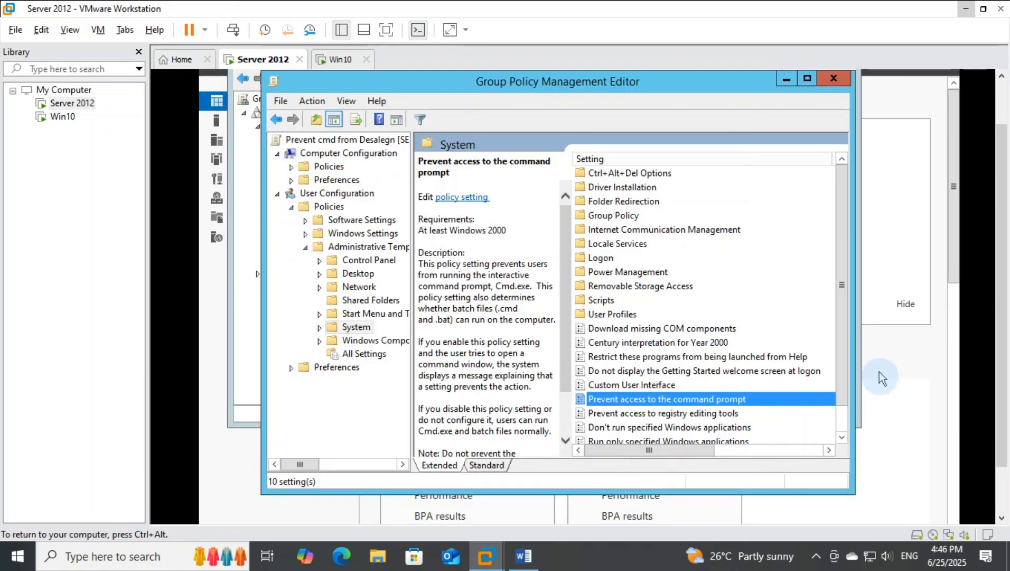
Step: Review the Activity 4 account lockout requirements in the Practical Exam Word document and return to VMware Workstation
left_click(524, 556)
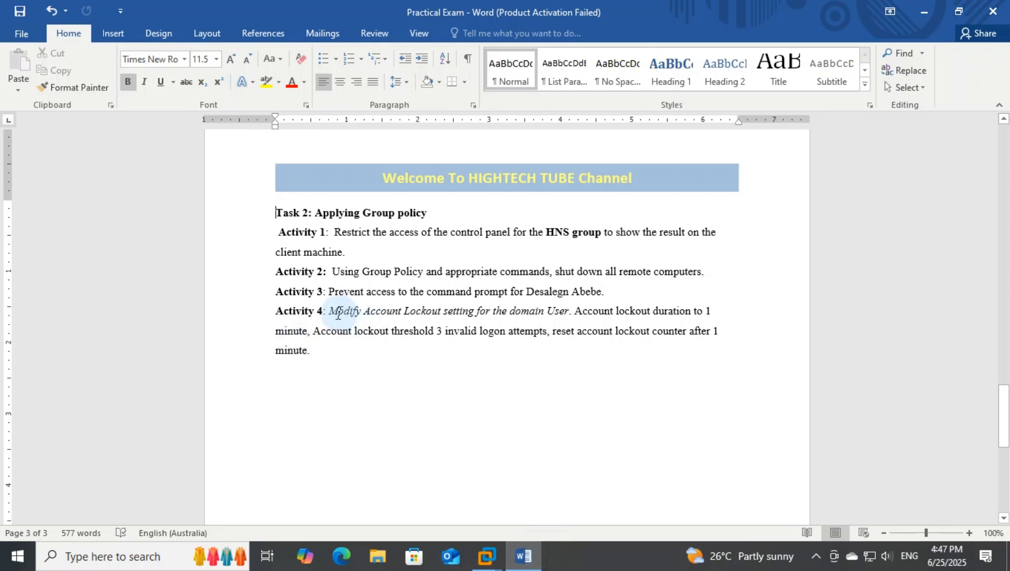
left_click_drag(330, 313, 549, 314)
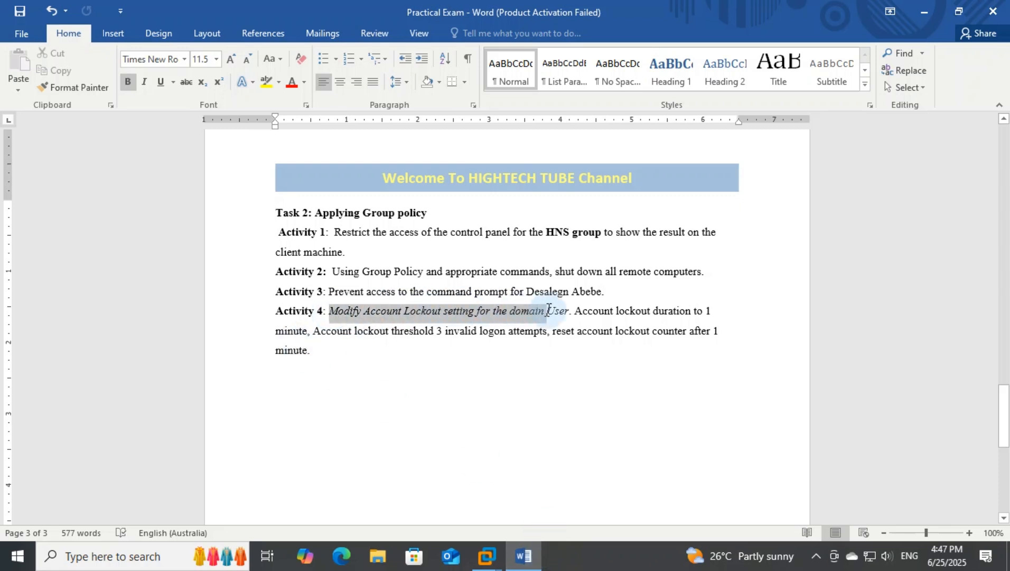
left_click(600, 312)
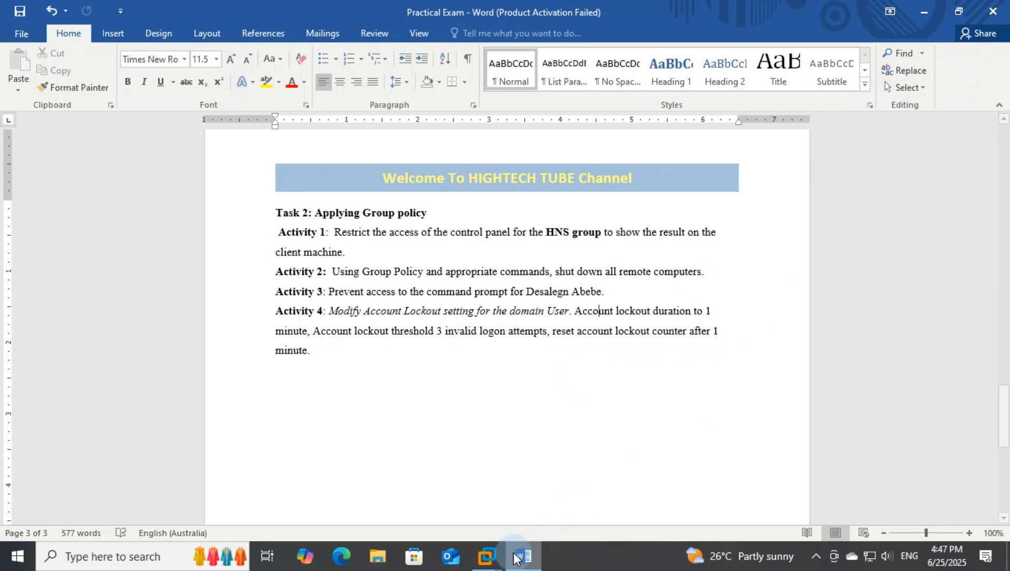
mouse_move(498, 564)
left_click(494, 505)
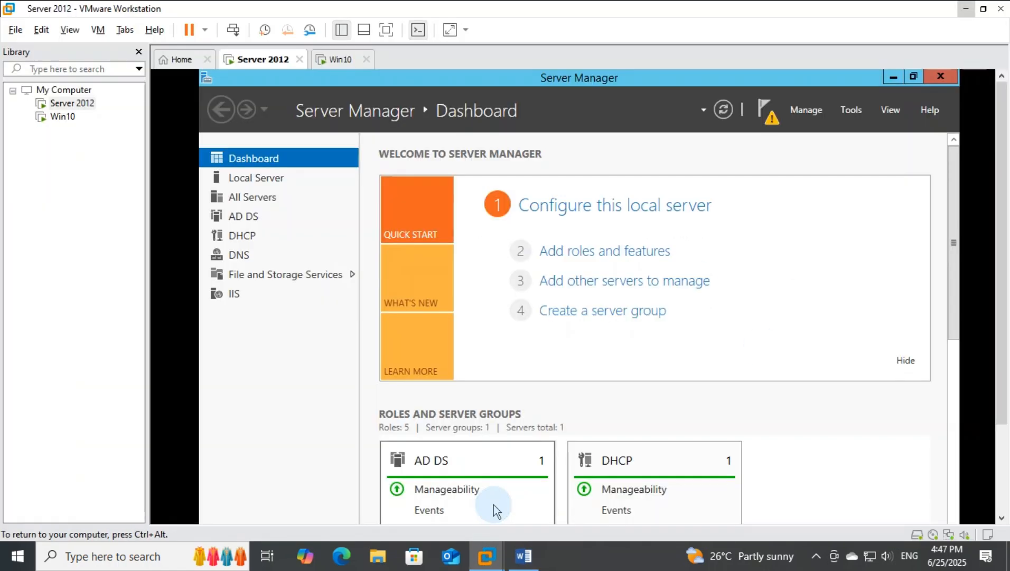
Step: Open Group Policy Management from Server Manager and select the Default Domain Policy under the hightech.edu domain
left_click(852, 111)
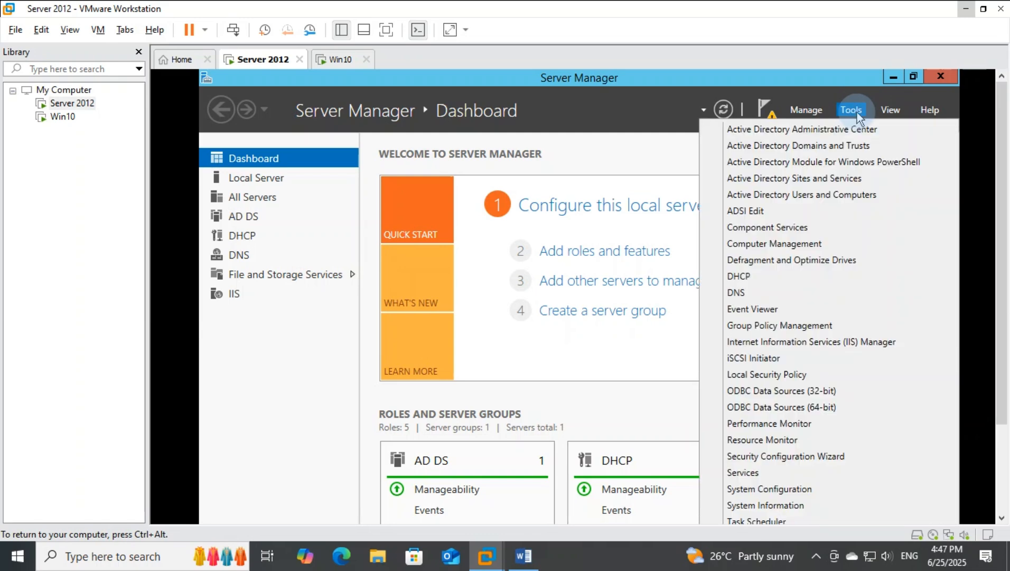
left_click(802, 325)
left_click(258, 183)
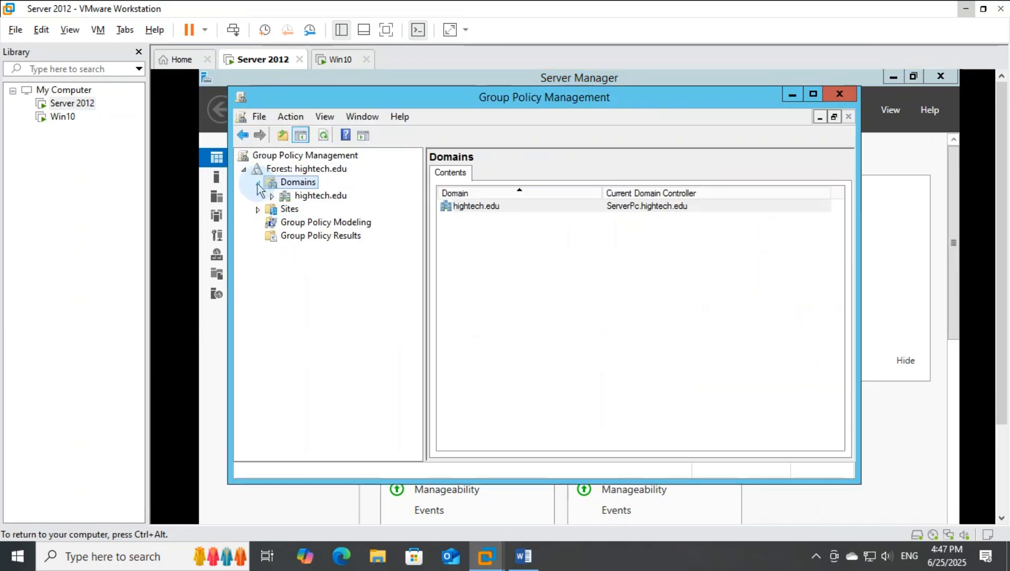
left_click(272, 197)
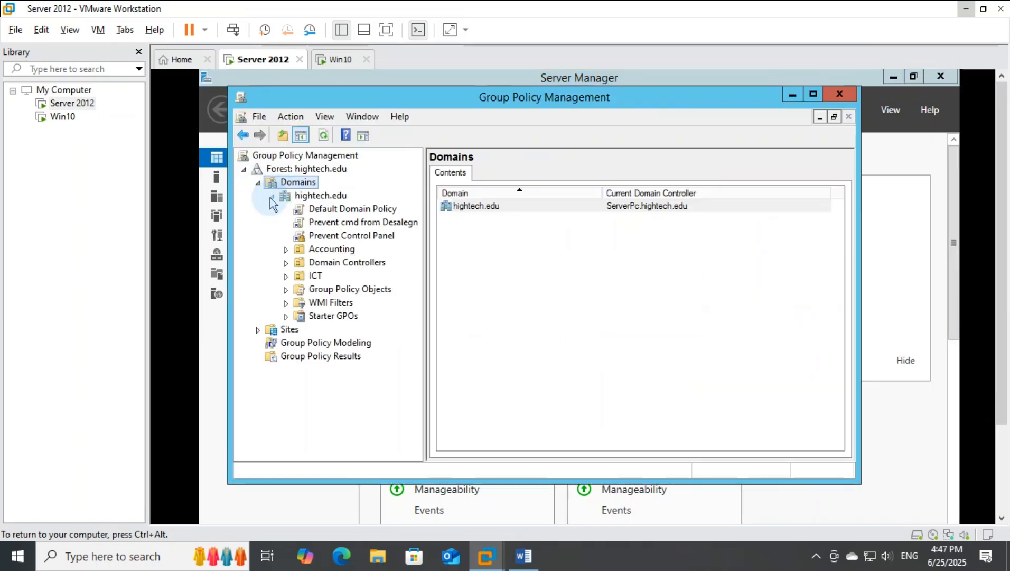
left_click(327, 210)
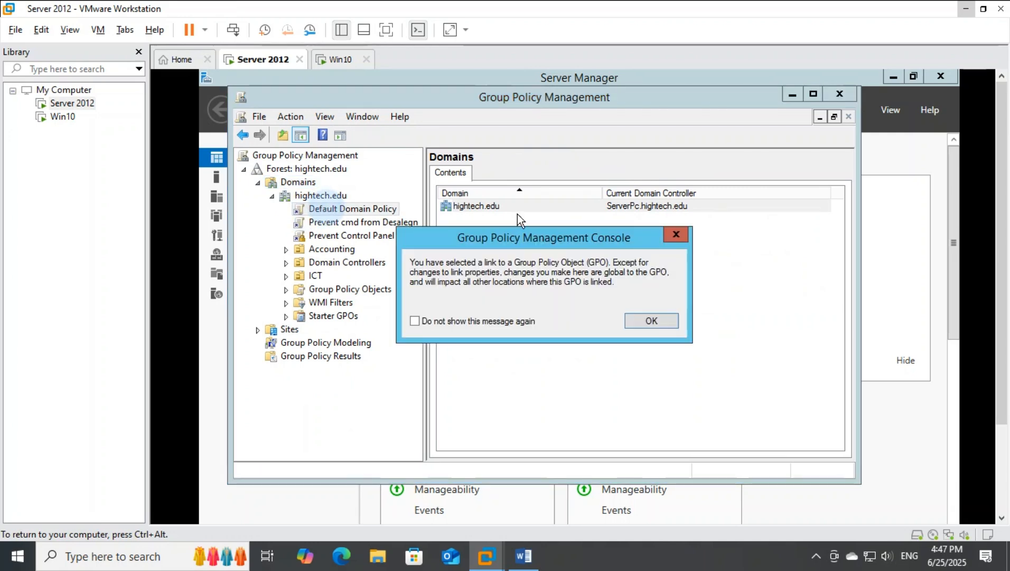
left_click(676, 234)
left_click(398, 212)
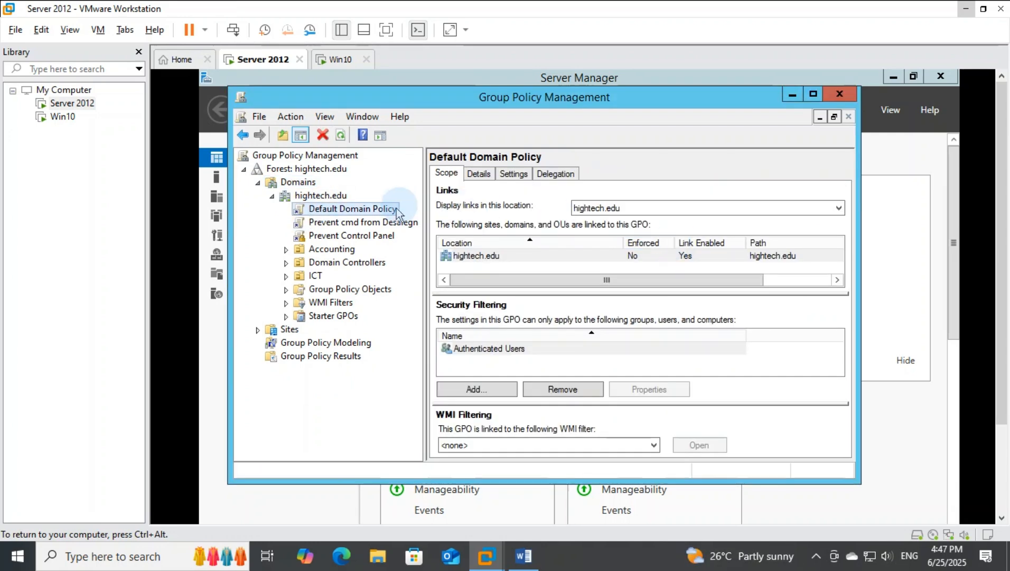
Step: Open the Default Domain Policy for editing and show the Account Lockout Policy in the computer's security settings
right_click(362, 211)
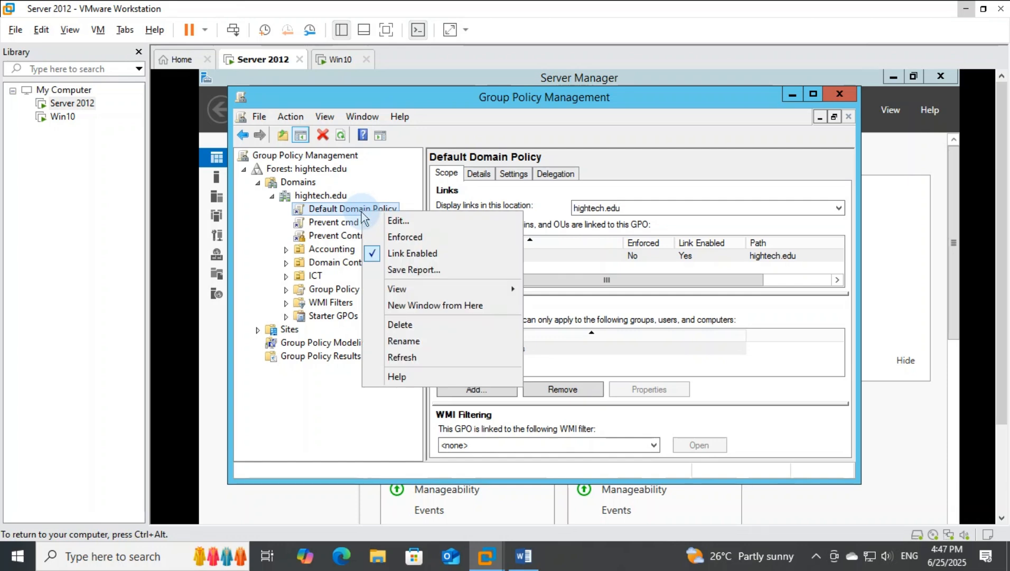
left_click(404, 227)
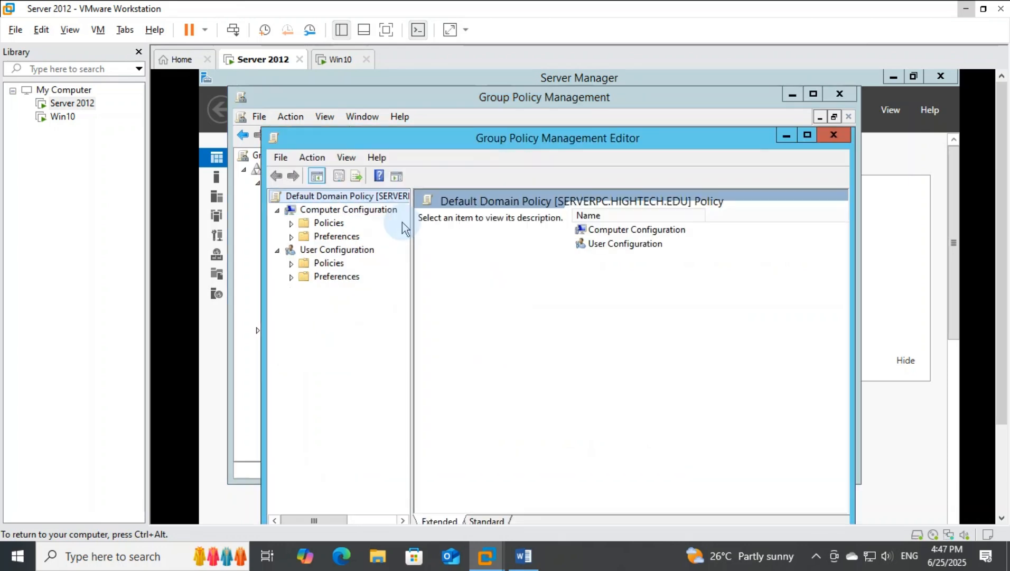
left_click(292, 223)
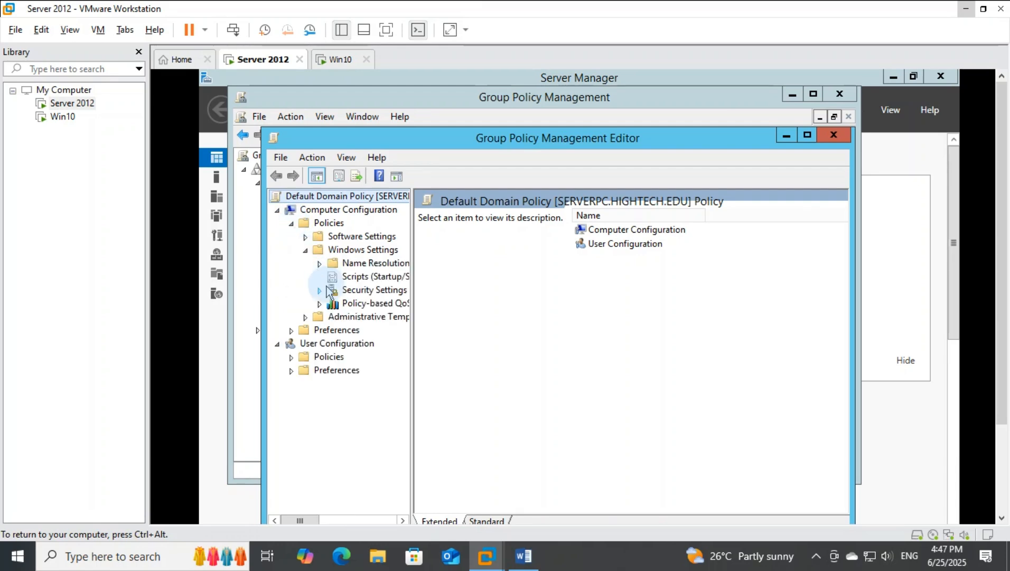
left_click(323, 293)
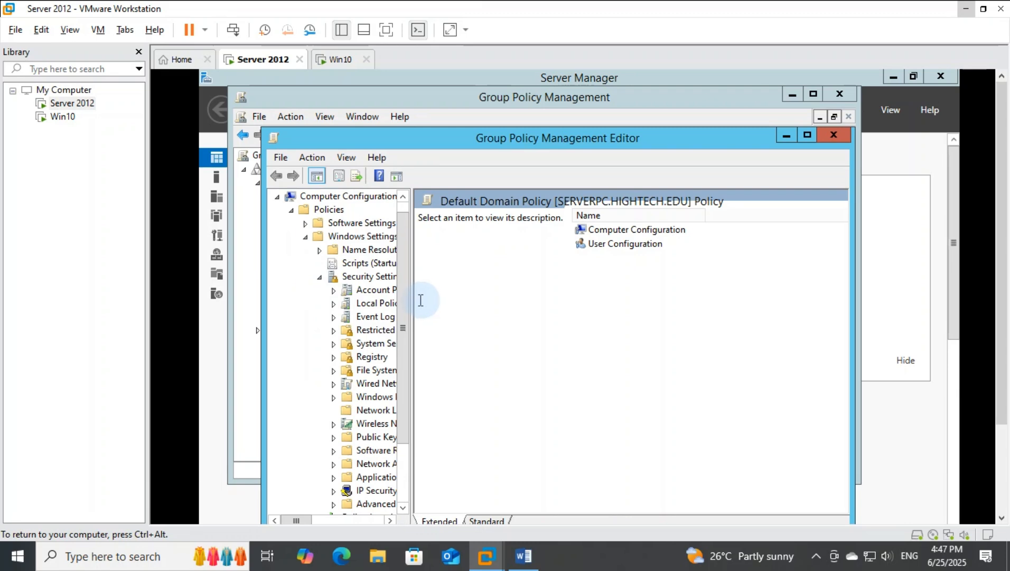
left_click_drag(413, 298, 477, 297)
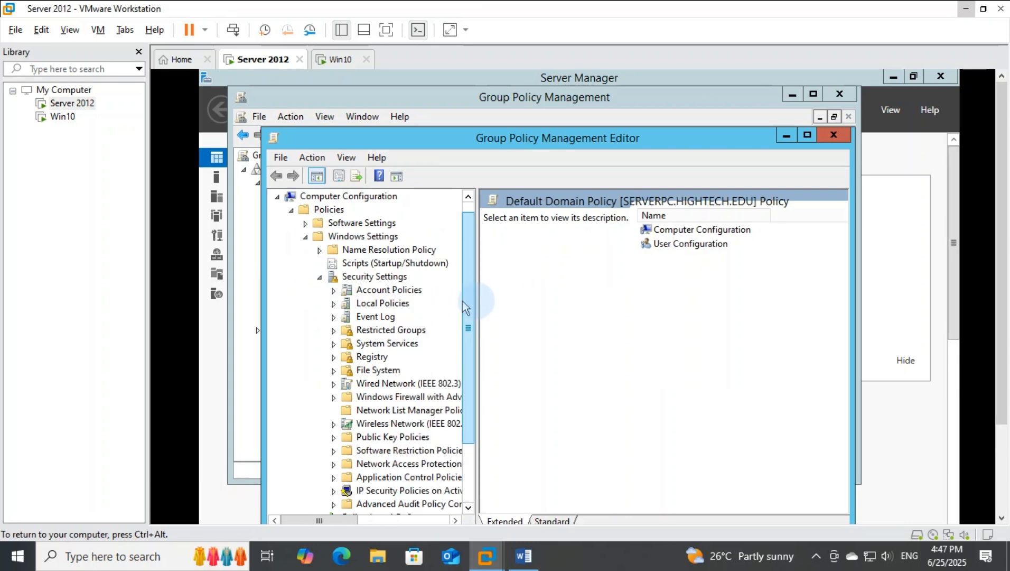
left_click_drag(259, 271, 205, 268)
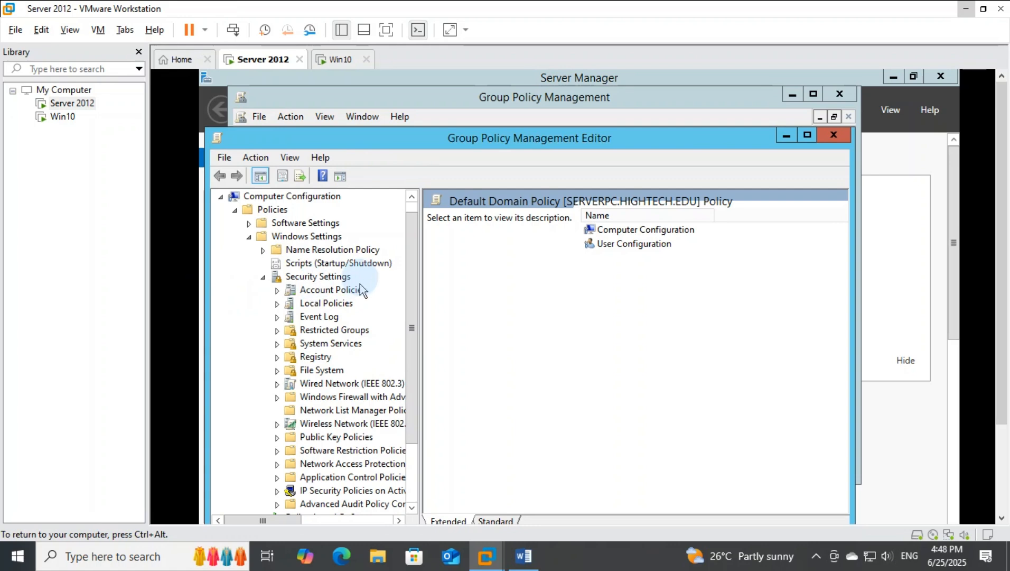
left_click(277, 291)
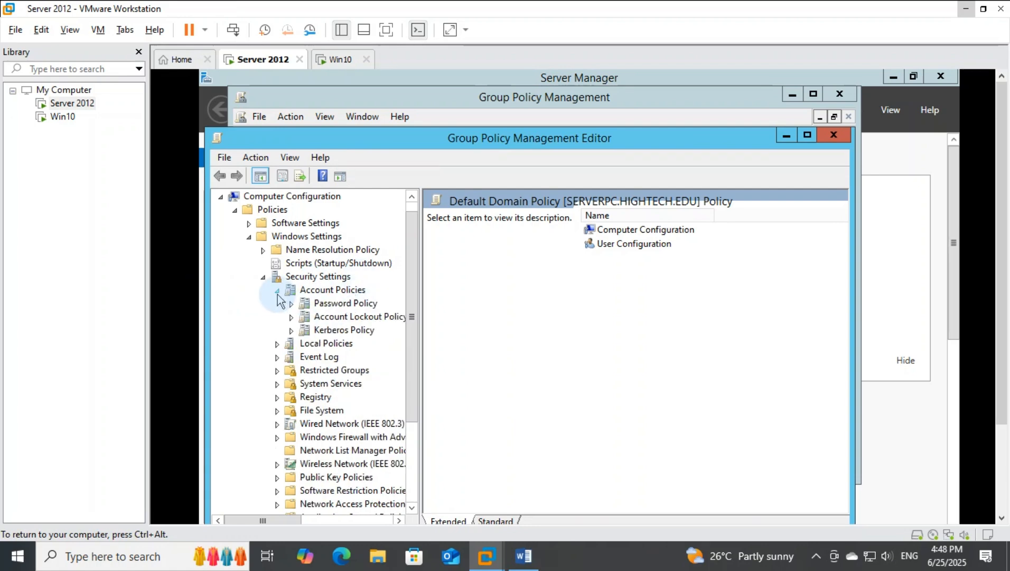
left_click_drag(420, 281, 449, 280)
left_click(365, 317)
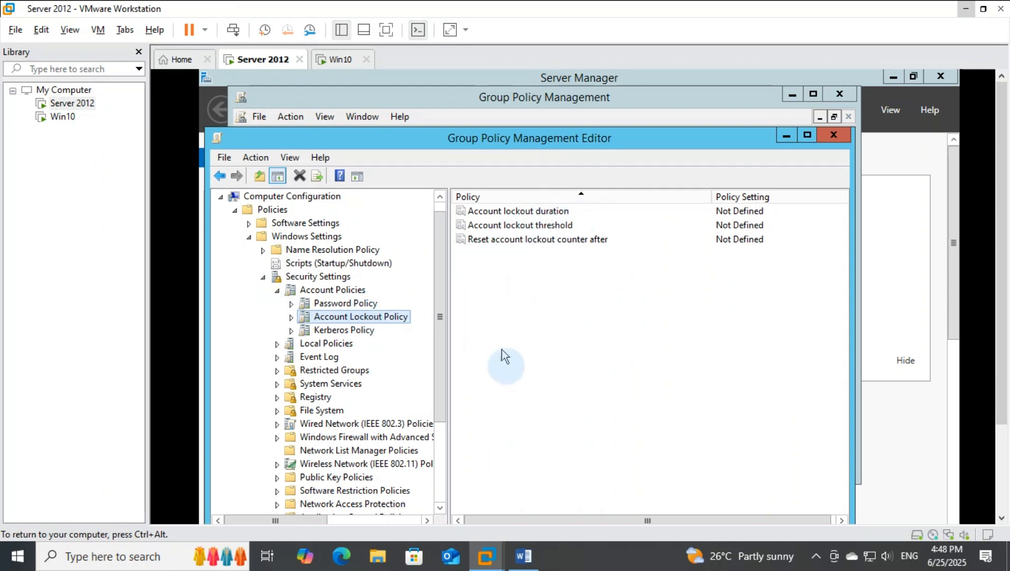
Step: Define the account lockout duration as 1 minute and accept the suggested values for the related lockout settings
double_click(543, 212)
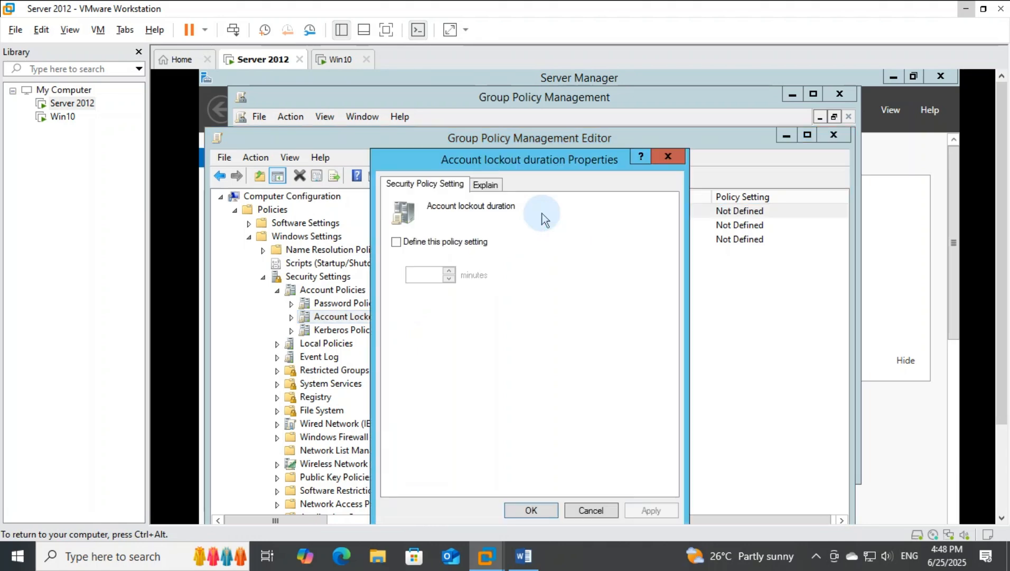
left_click(418, 244)
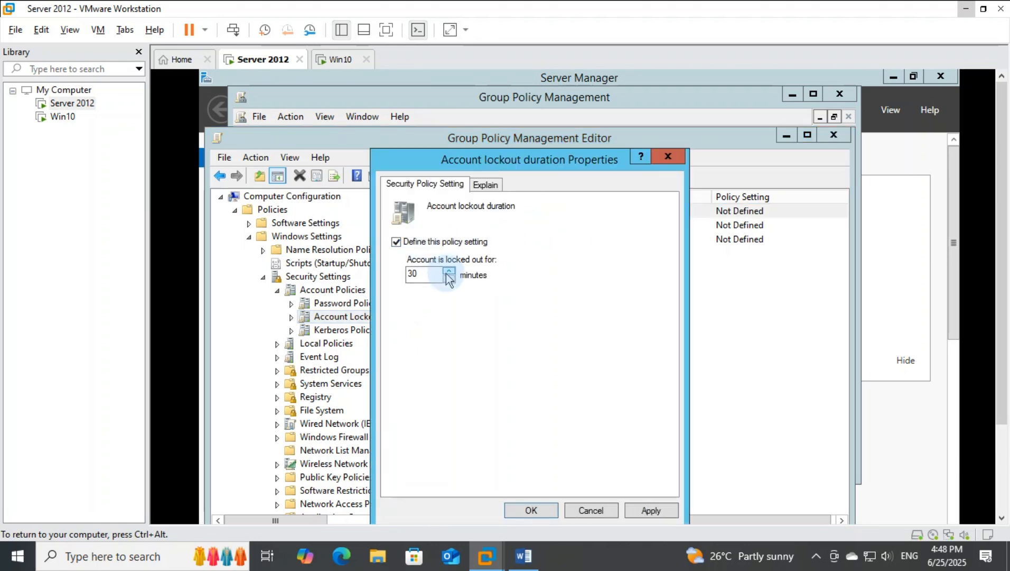
left_click_drag(428, 273, 405, 277)
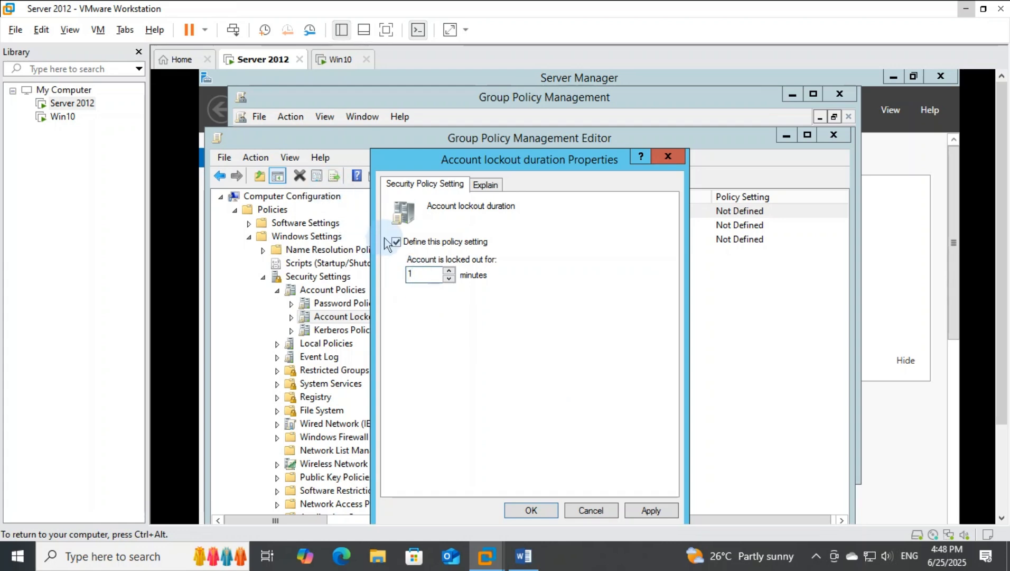
left_click(651, 510)
left_click(626, 409)
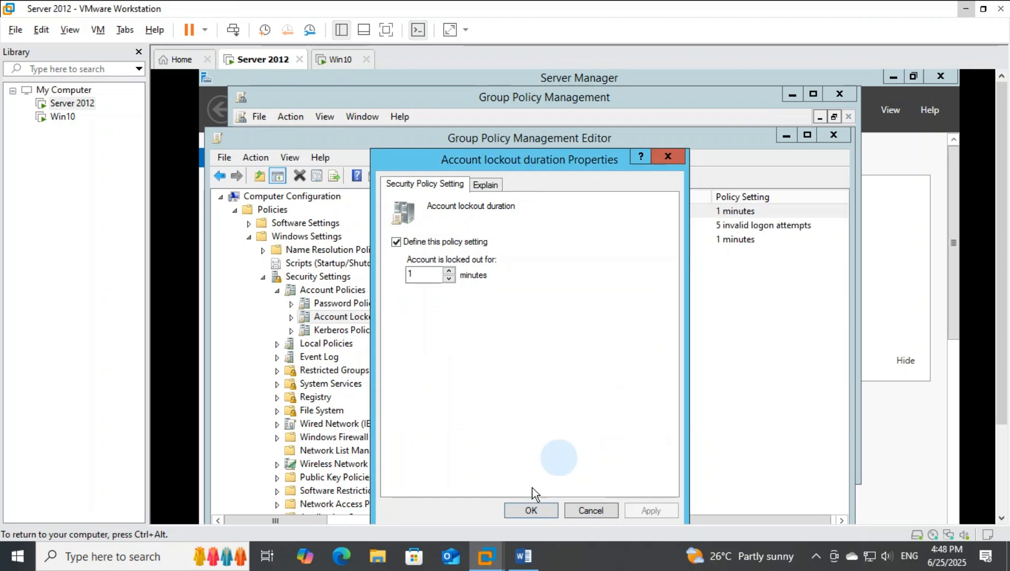
left_click(527, 508)
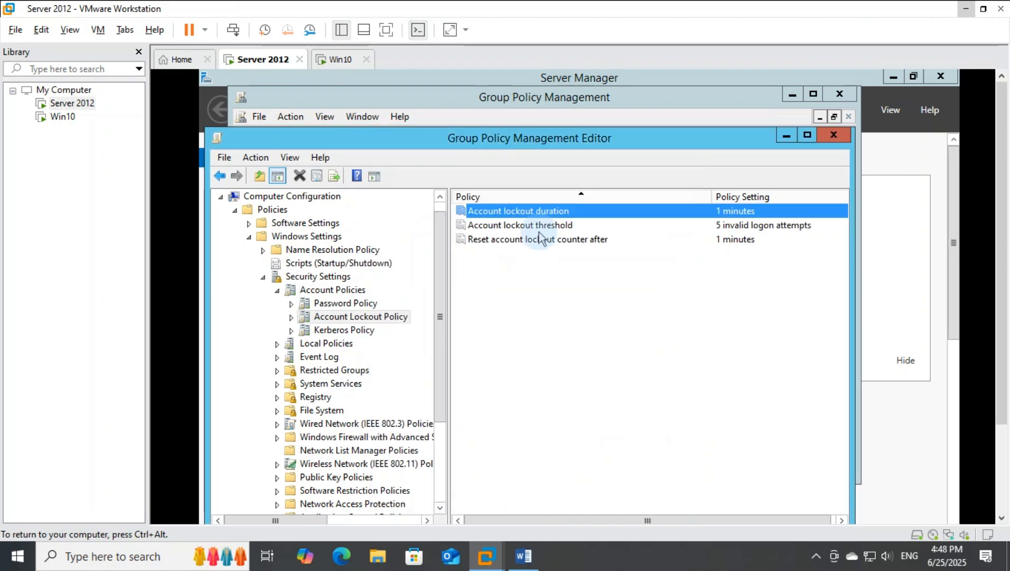
Step: Check the required account lockout threshold in the Practical Exam Word document and set the policy to 3 invalid logon attempts
double_click(542, 231)
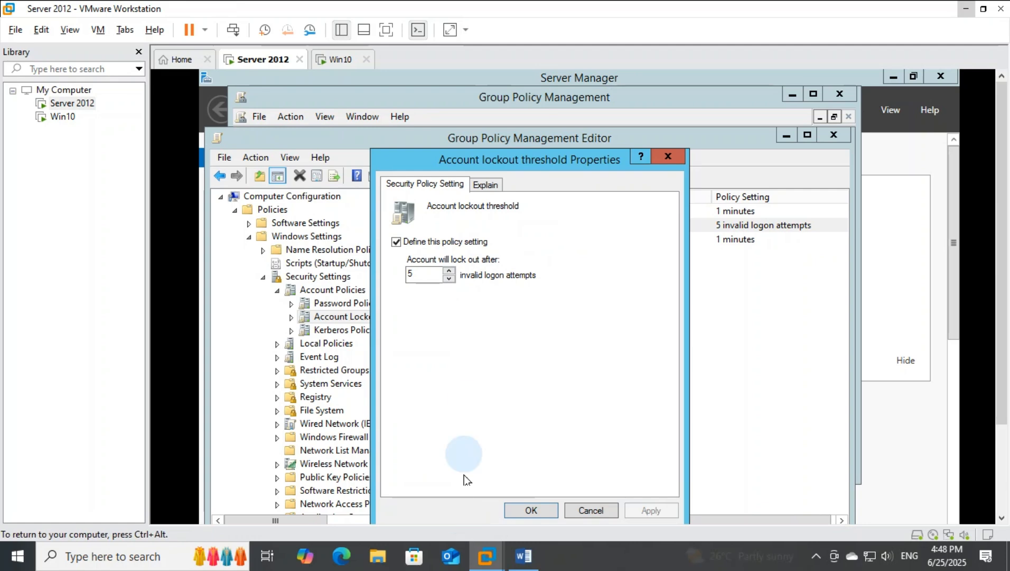
left_click(520, 560)
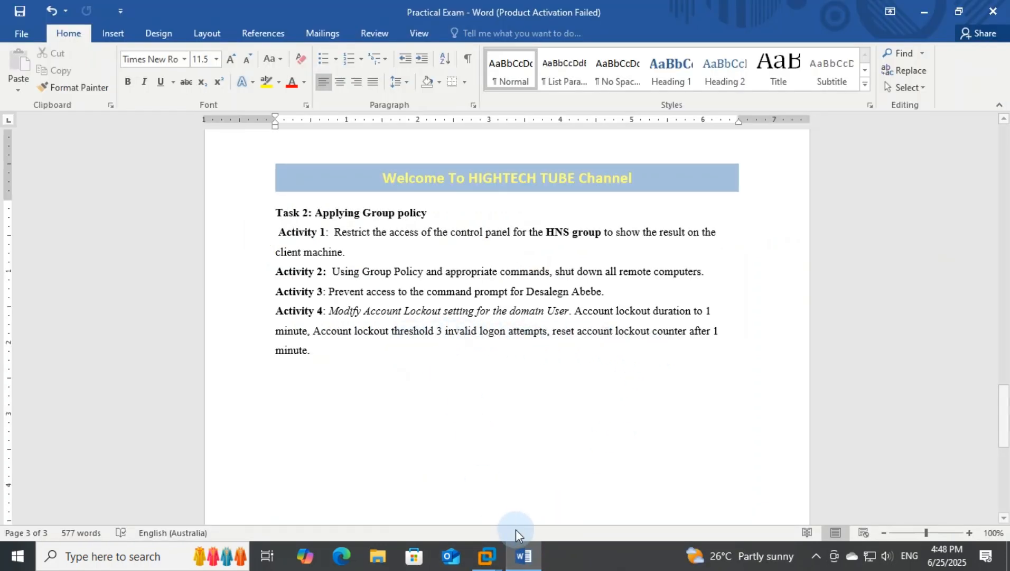
left_click(523, 555)
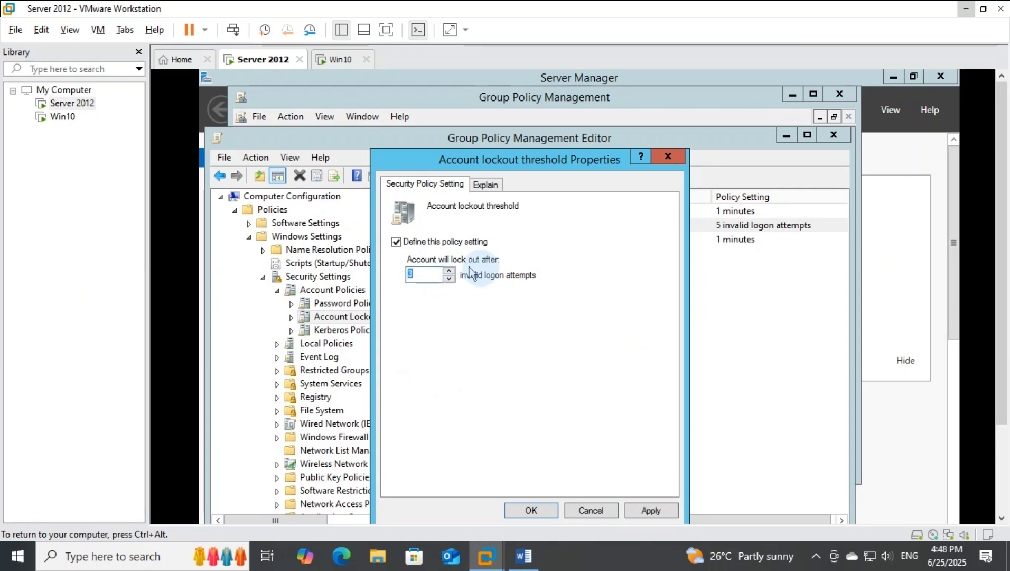
left_click(648, 510)
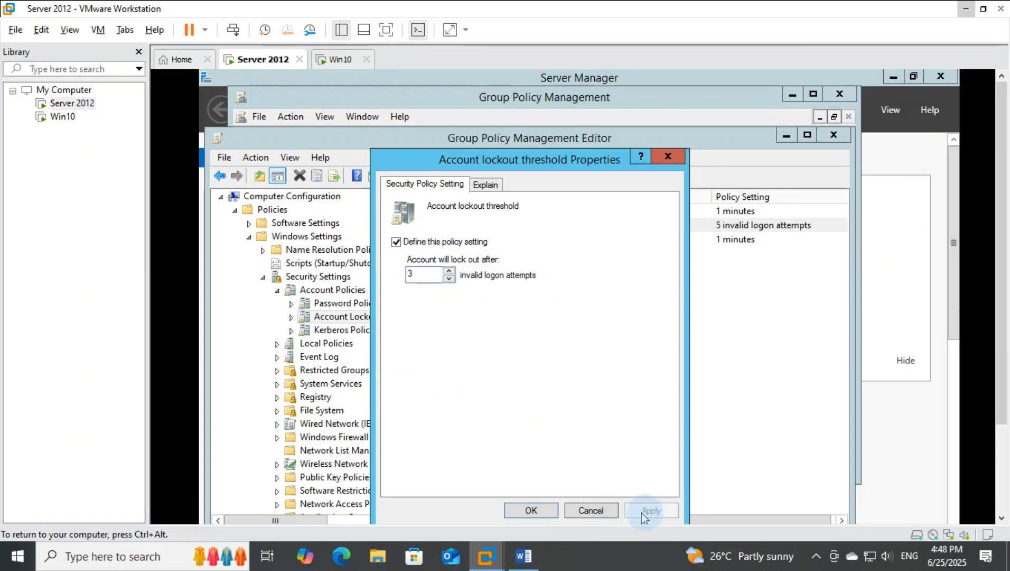
left_click(531, 511)
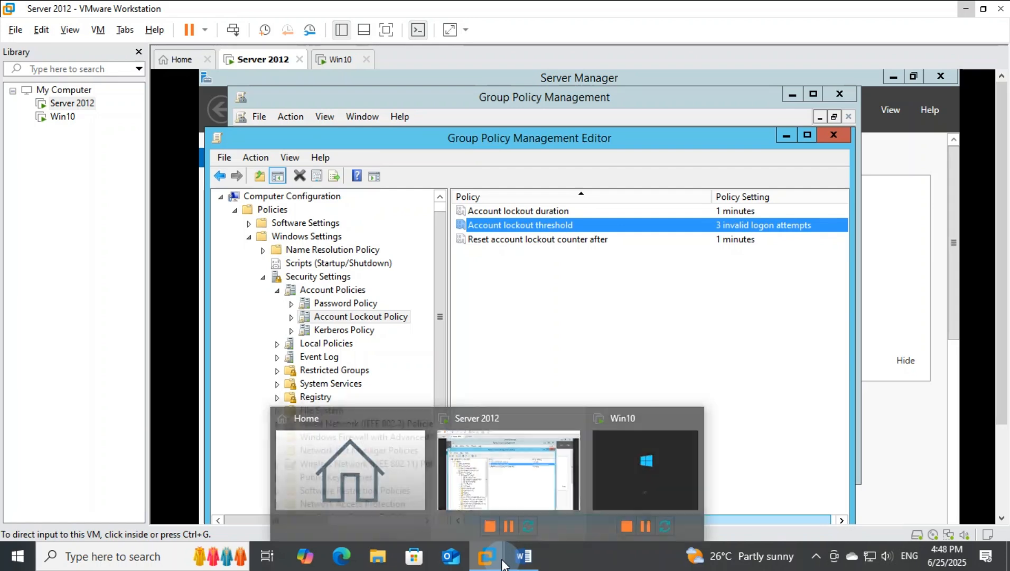
Step: Recheck the lockout counter reset requirement in the Practical Exam Word document and return to the Server 2012 machine in VMware Workstation
left_click(523, 555)
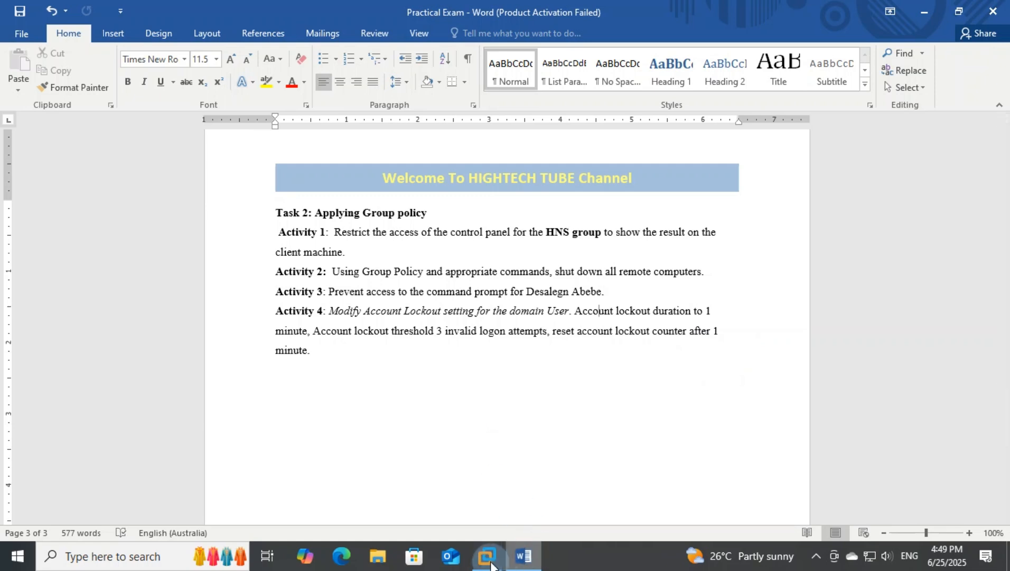
mouse_move(486, 555)
left_click(572, 483)
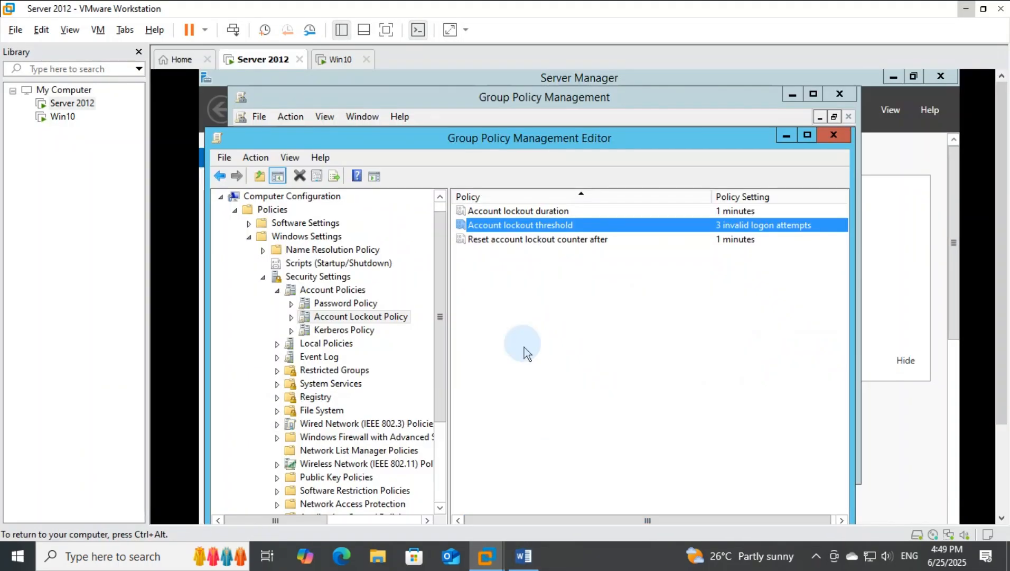
Step: Define the account lockout counter reset as 1 minute, accepting the suggested values for the related settings, and reopen the Practical Exam document in Word
double_click(521, 239)
left_click(397, 242)
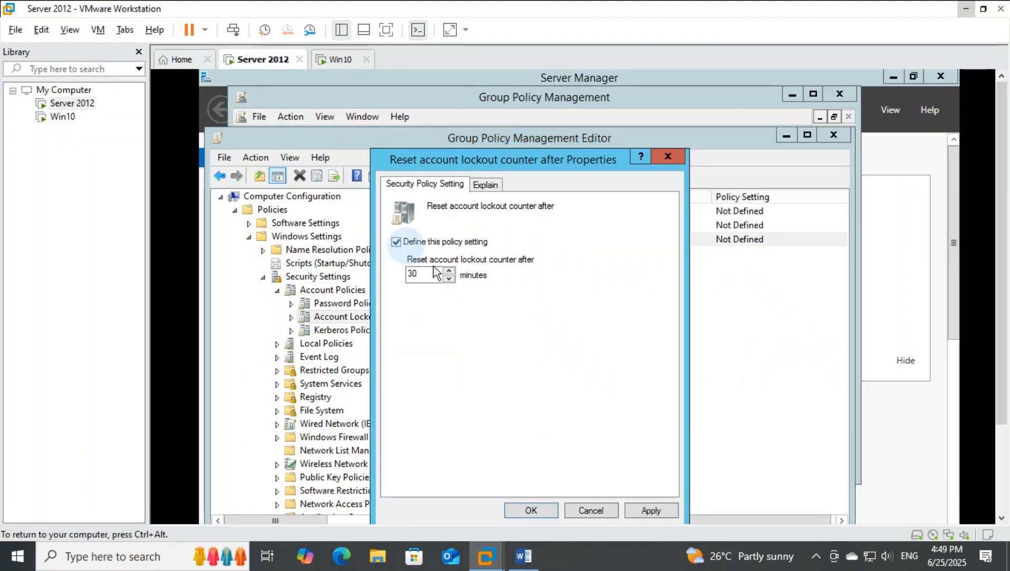
left_click_drag(439, 274, 398, 277)
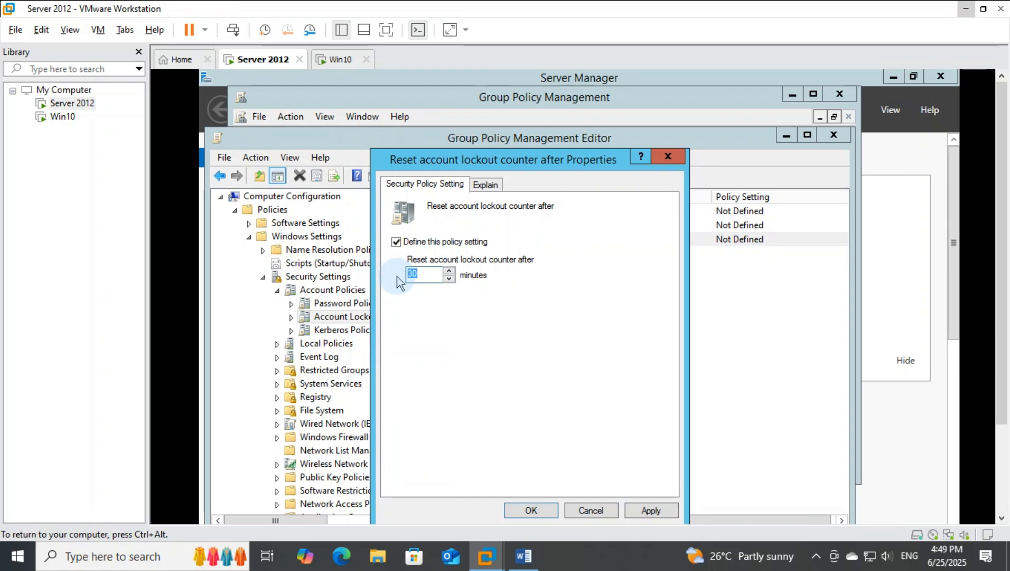
type("1")
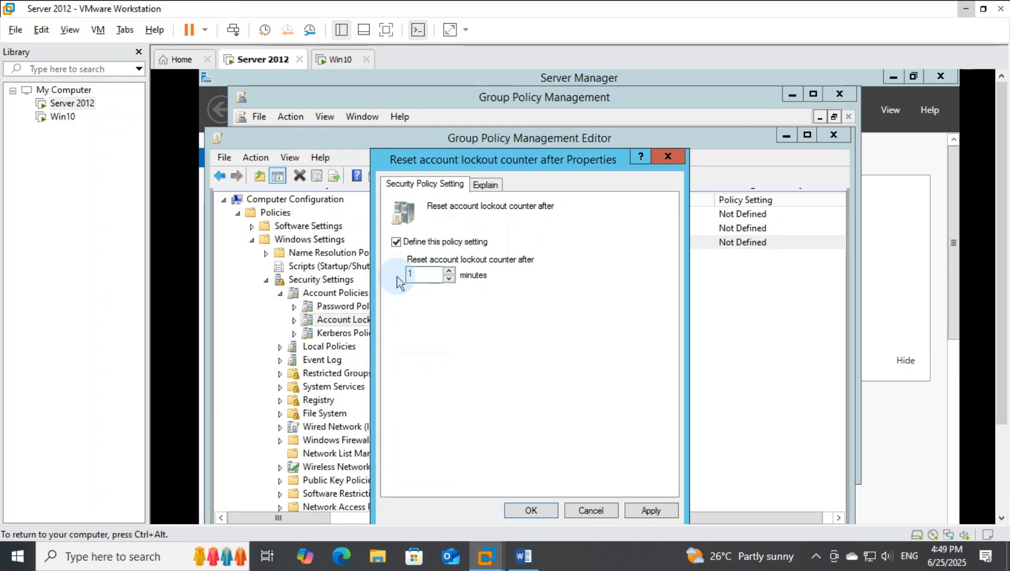
left_click(651, 510)
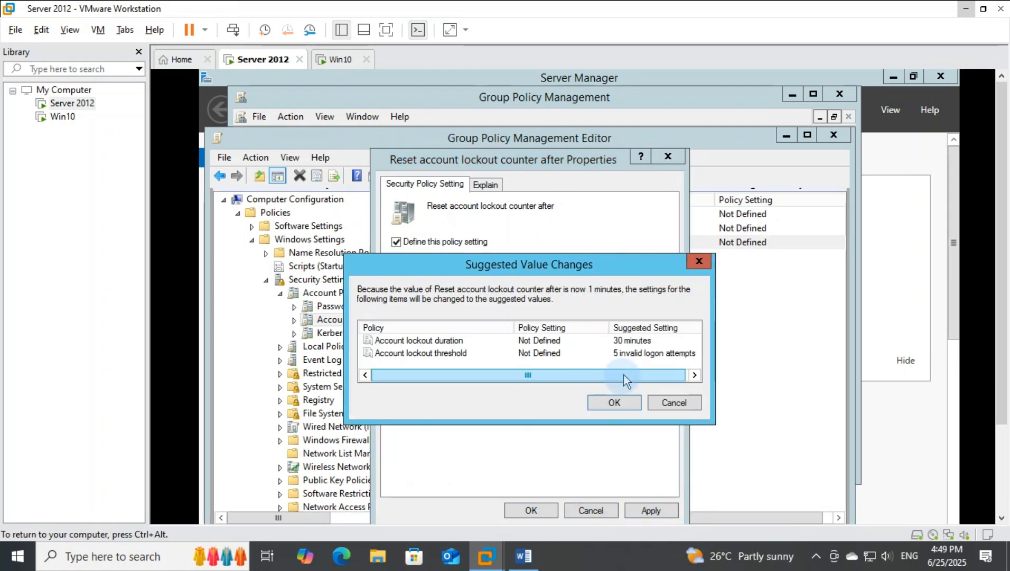
left_click(615, 402)
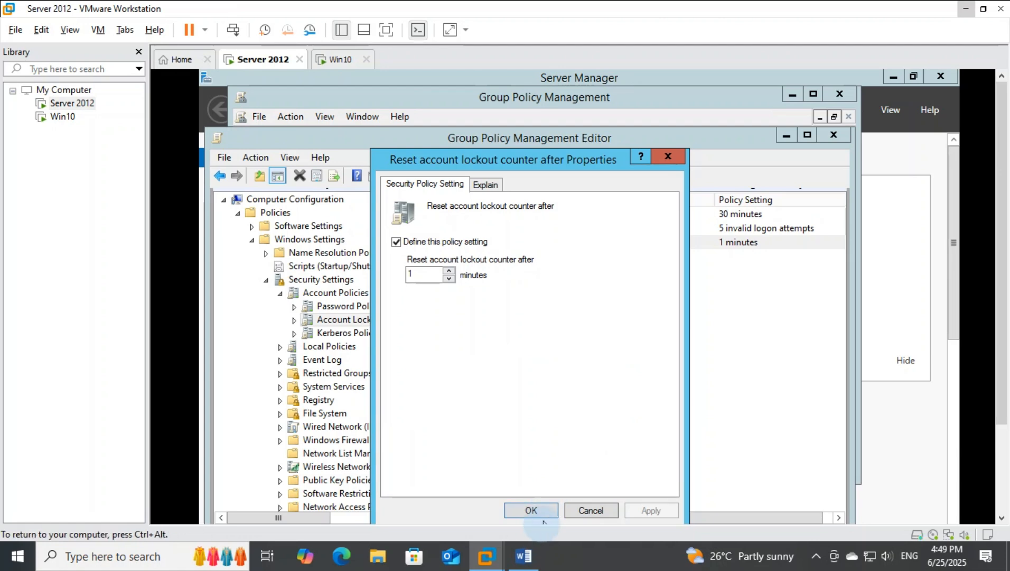
left_click(546, 512)
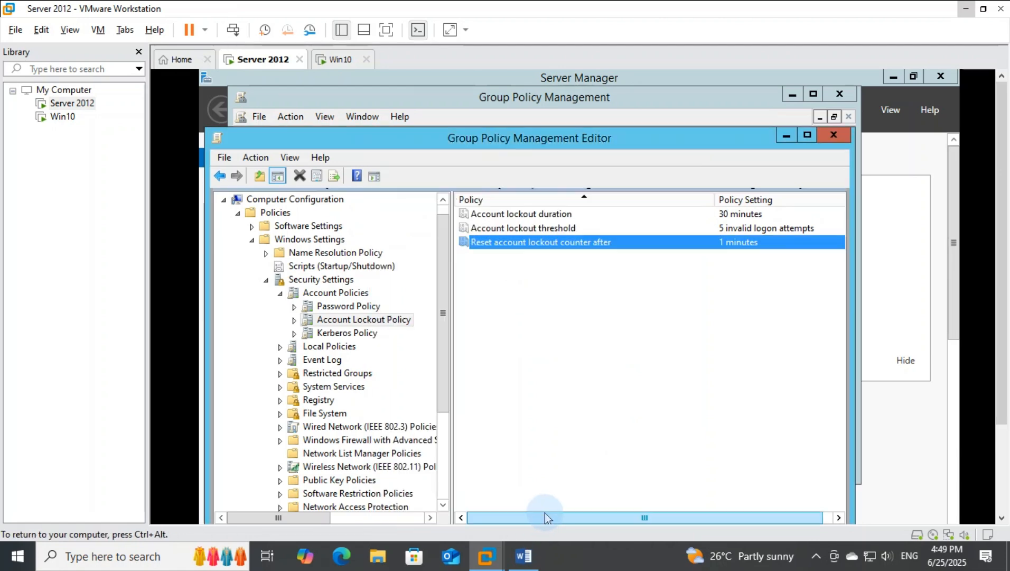
left_click(539, 567)
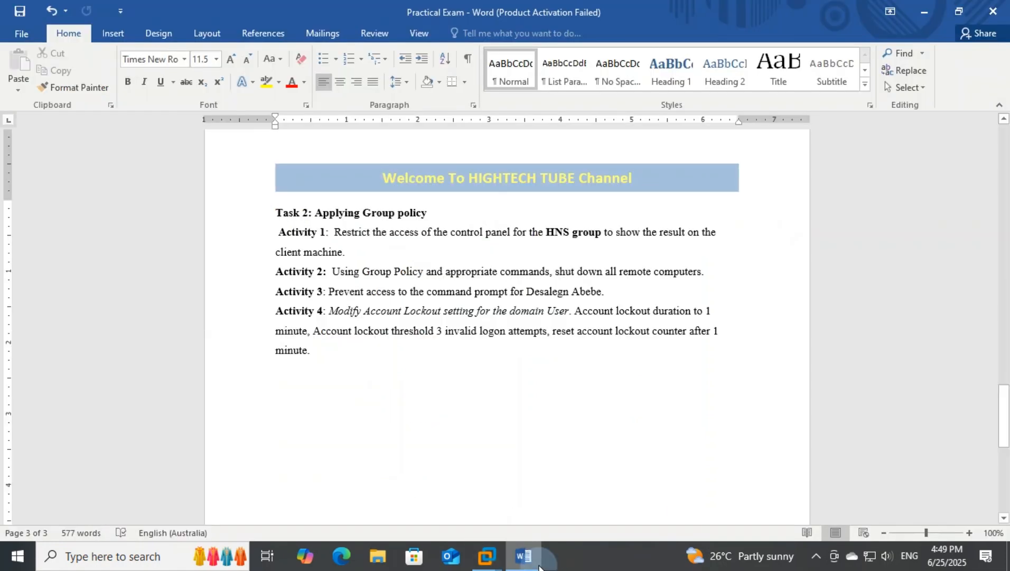